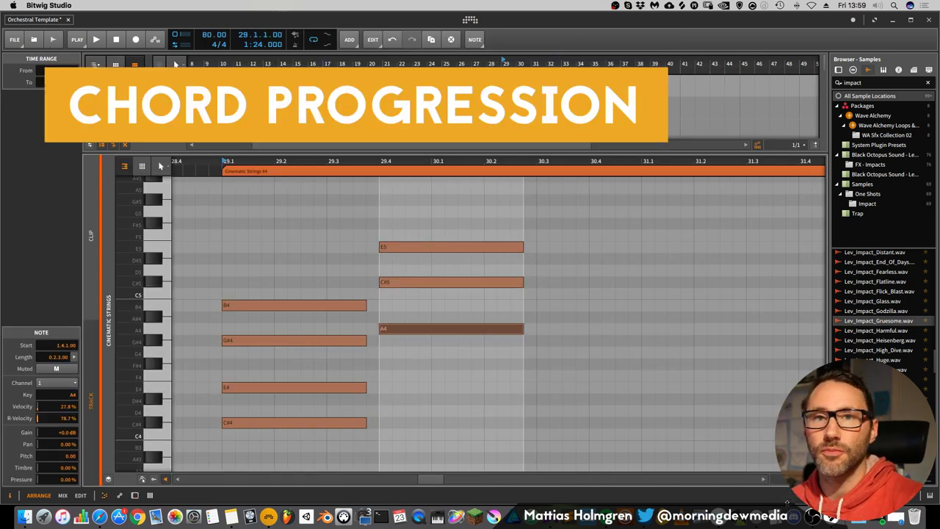
Step: Audition the C#4, E4, G#4 and B4 notes of the first chord at 29.1 and play the clip back
drag(511, 161, 483, 161)
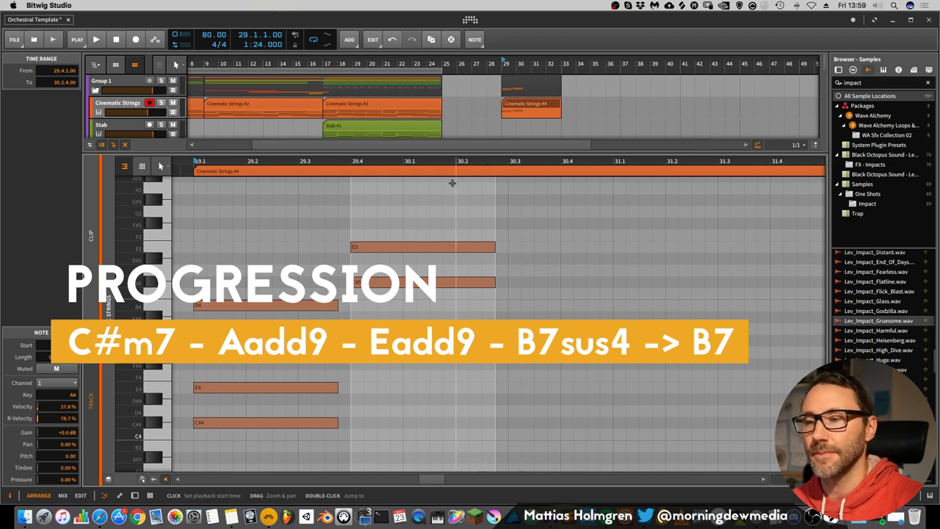
drag(414, 162, 409, 143)
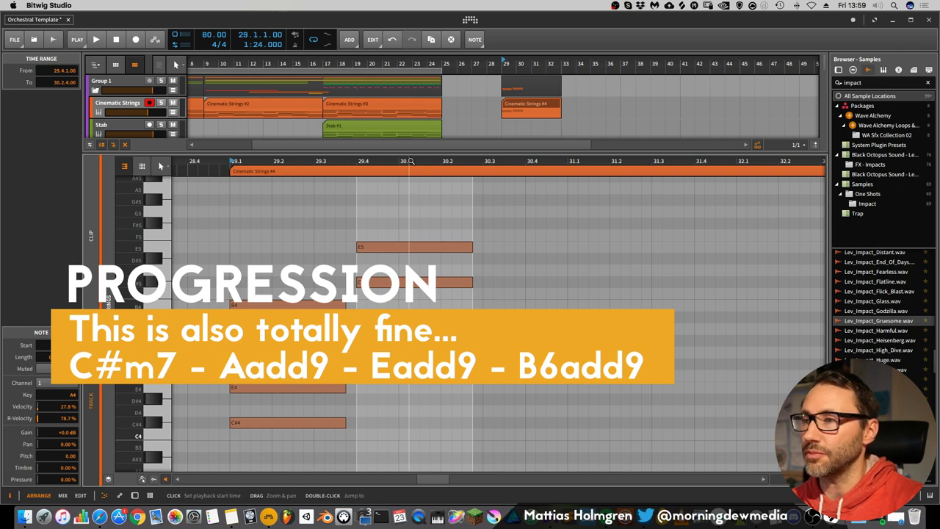
click(267, 424)
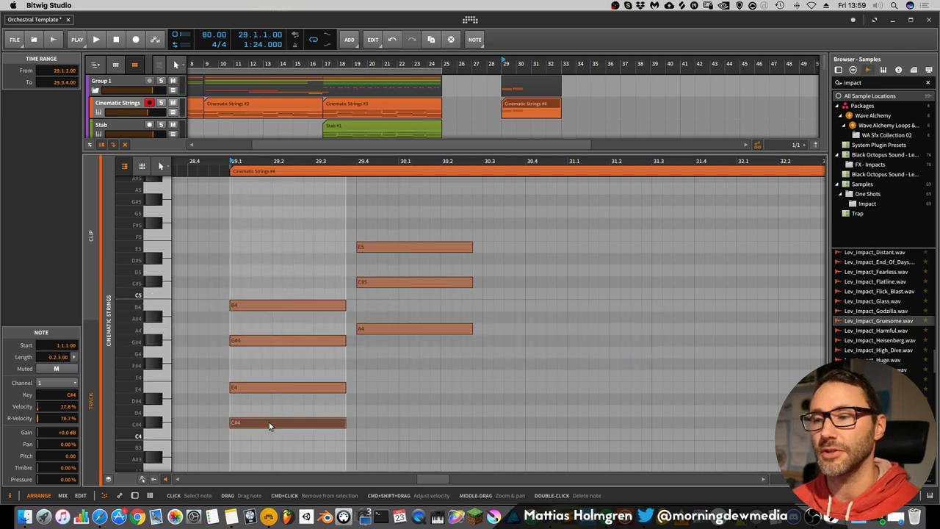
click(248, 388)
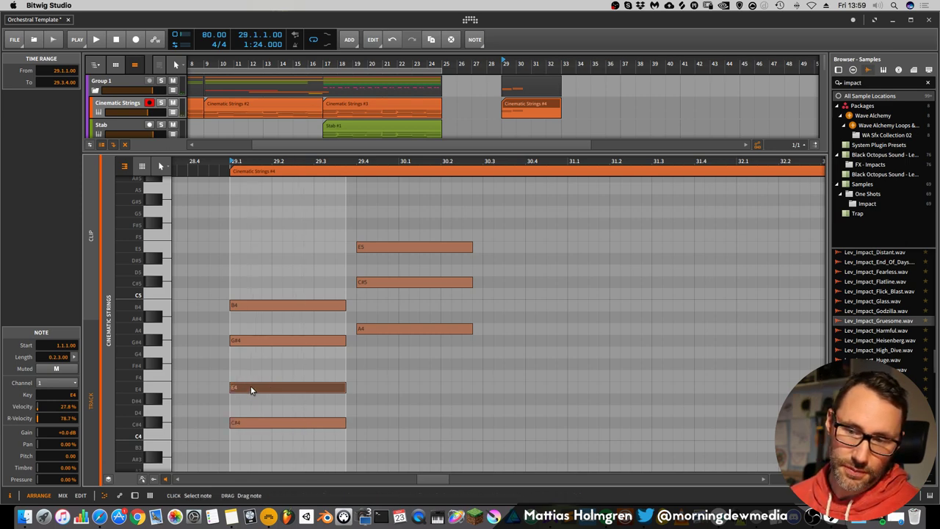
click(257, 340)
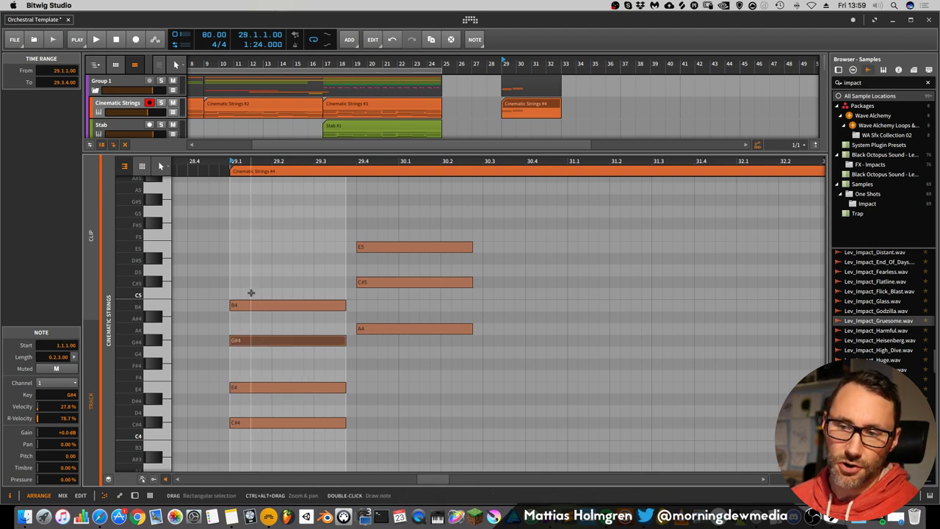
click(258, 306)
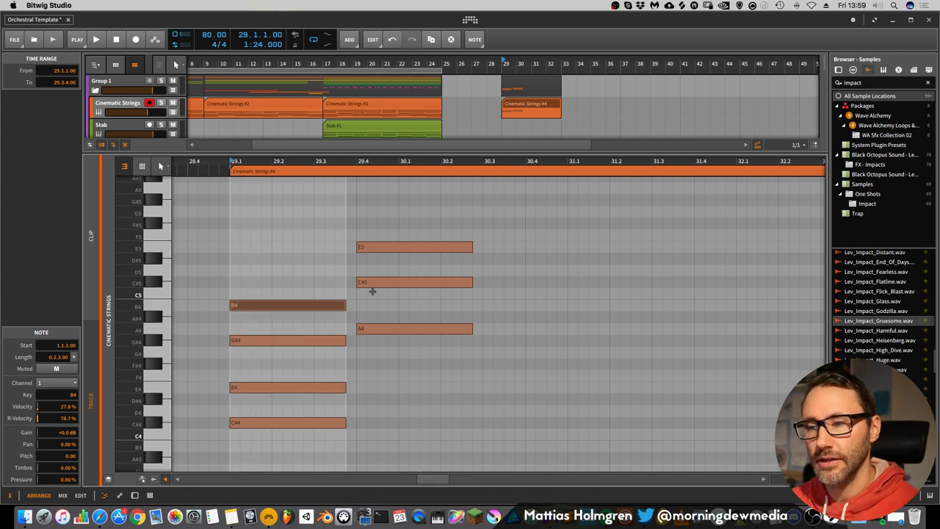
key(space)
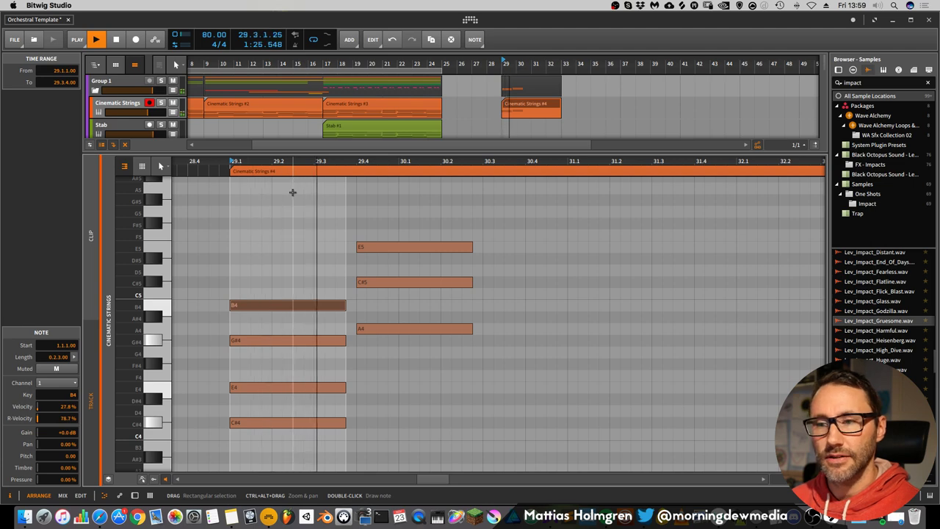
Step: Audition the second chord's A4, C#5 and E5, add a B4 note at 29.4 to make Aadd9, and play both chords
click(398, 327)
click(383, 282)
click(383, 247)
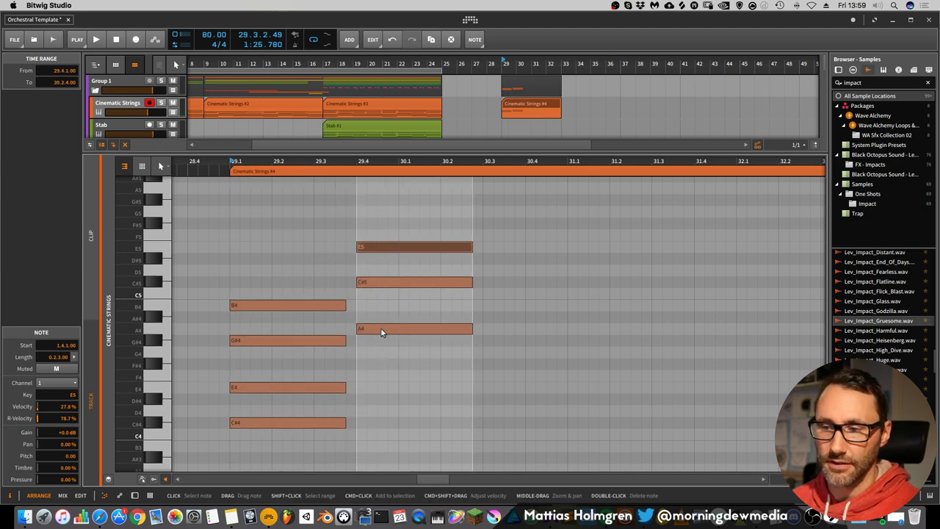
click(380, 328)
click(382, 283)
click(380, 247)
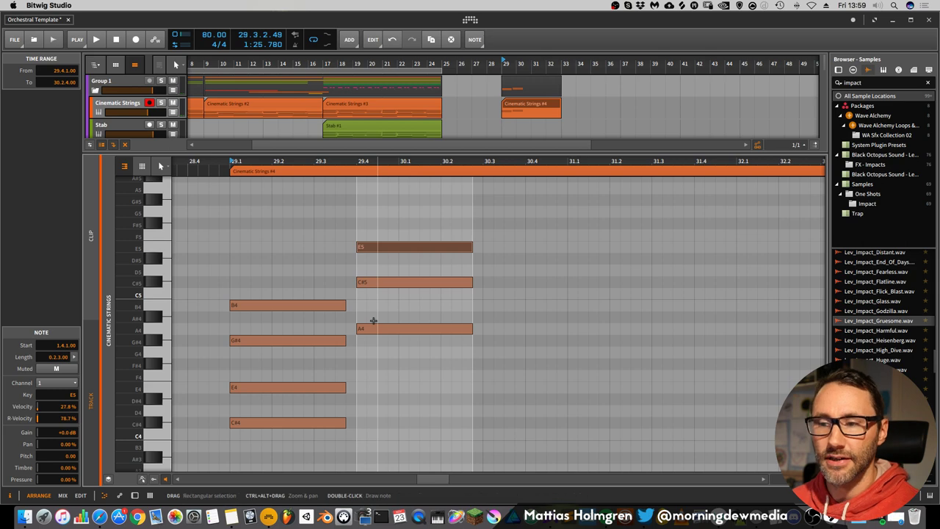
double_click(359, 305)
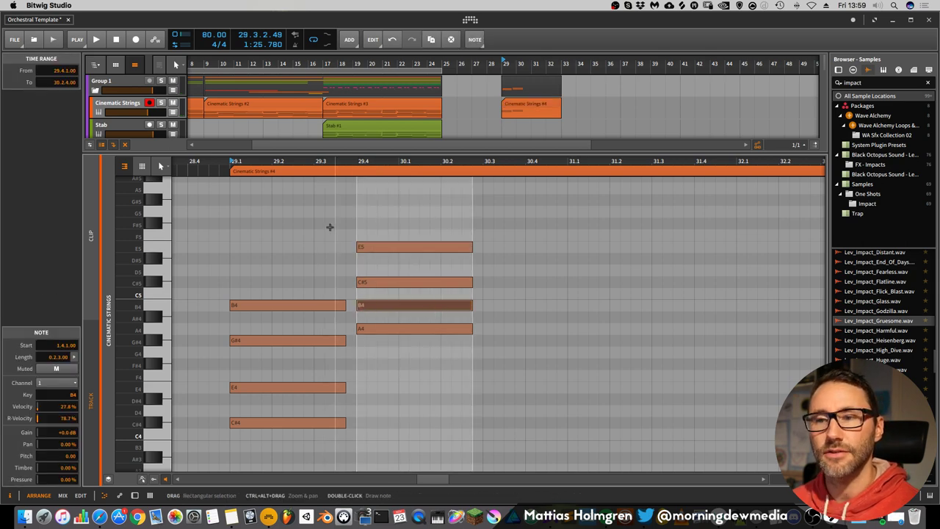
key(space)
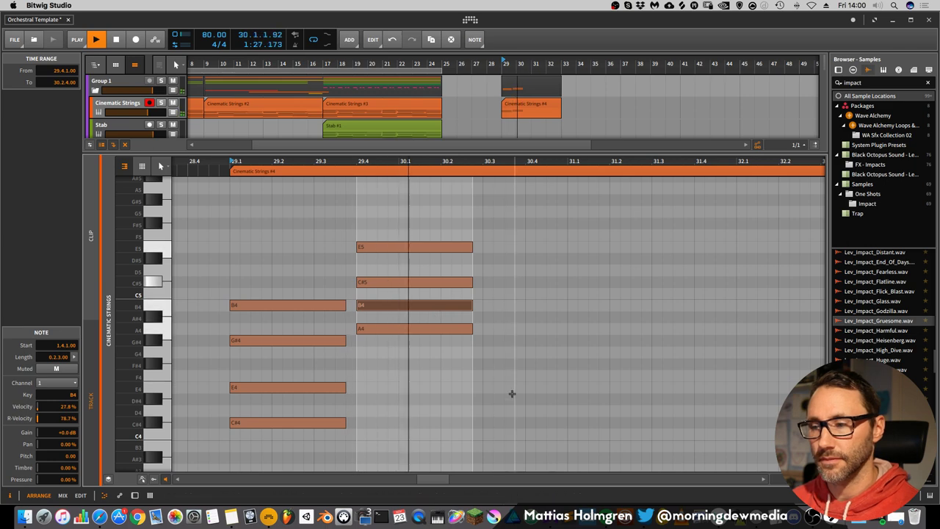
key(space)
Step: Build the third chord, Eadd9, at 30.3 from E4, F#4, G#4 and B4 notes and play the progression
scroll(494, 358, down, 3)
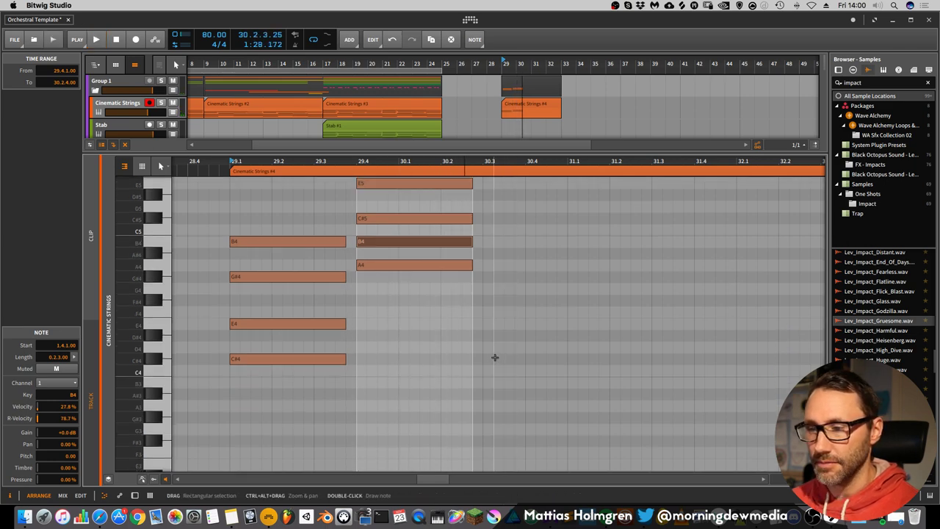
double_click(486, 325)
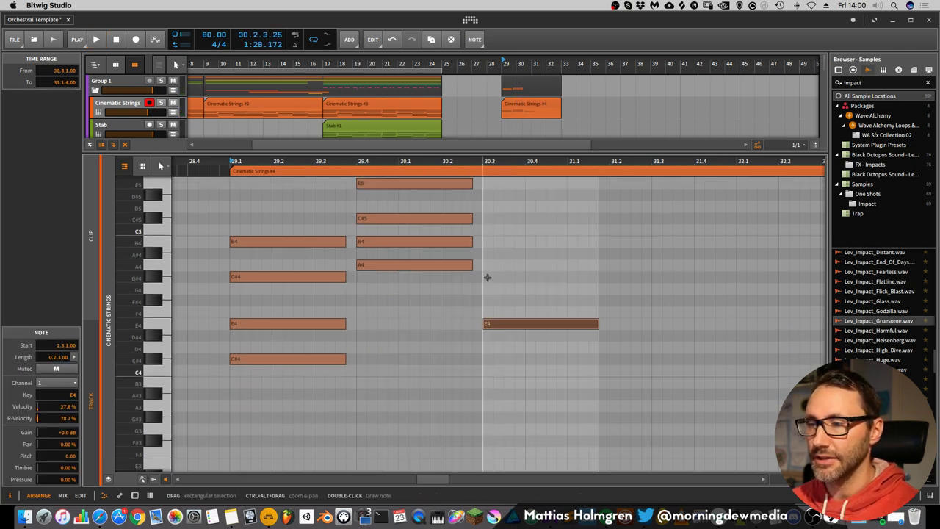
double_click(487, 277)
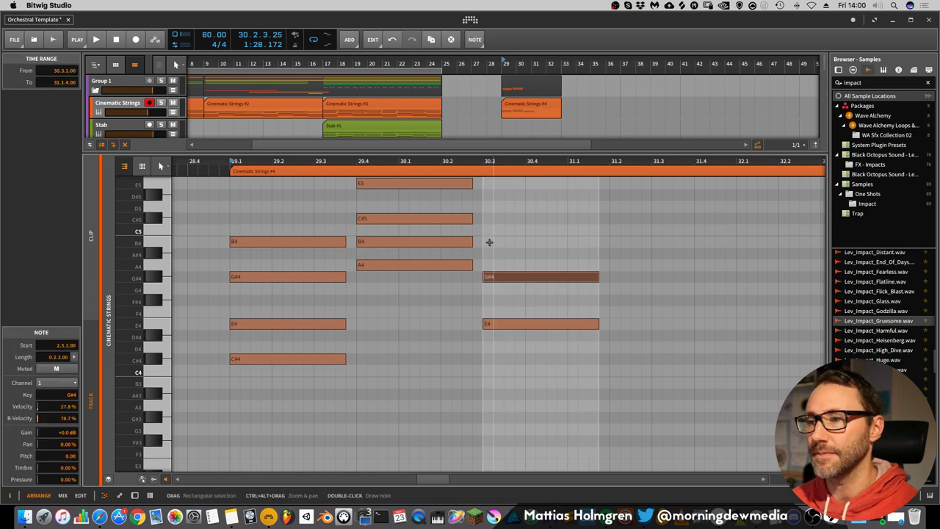
double_click(488, 242)
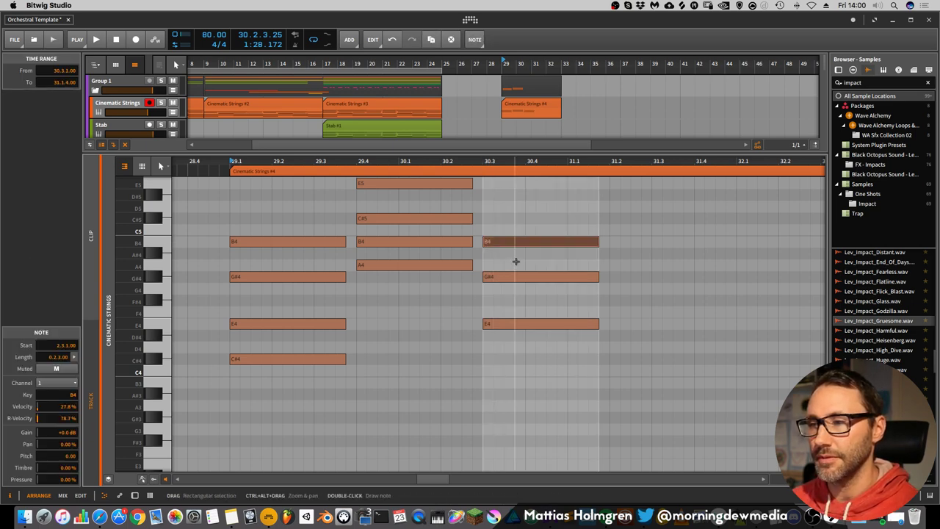
double_click(485, 299)
key(space)
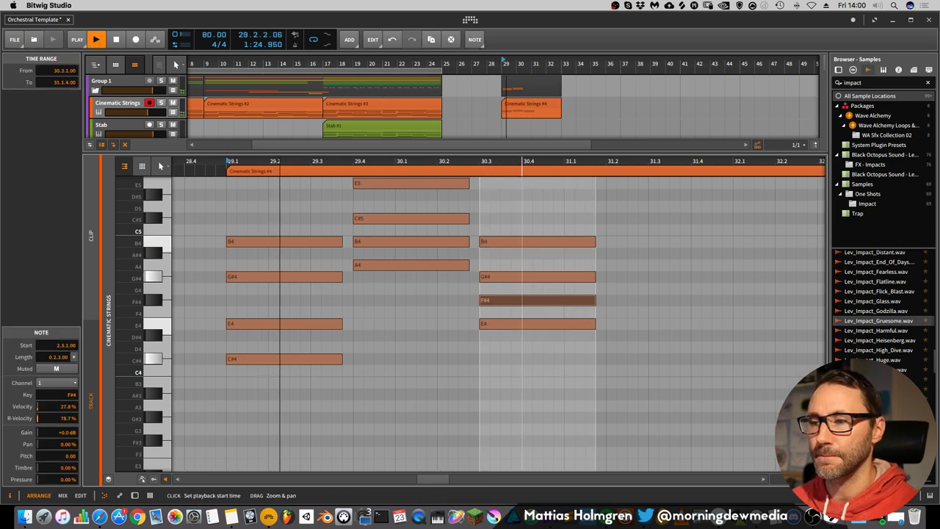
drag(522, 161, 461, 160)
drag(453, 249, 459, 281)
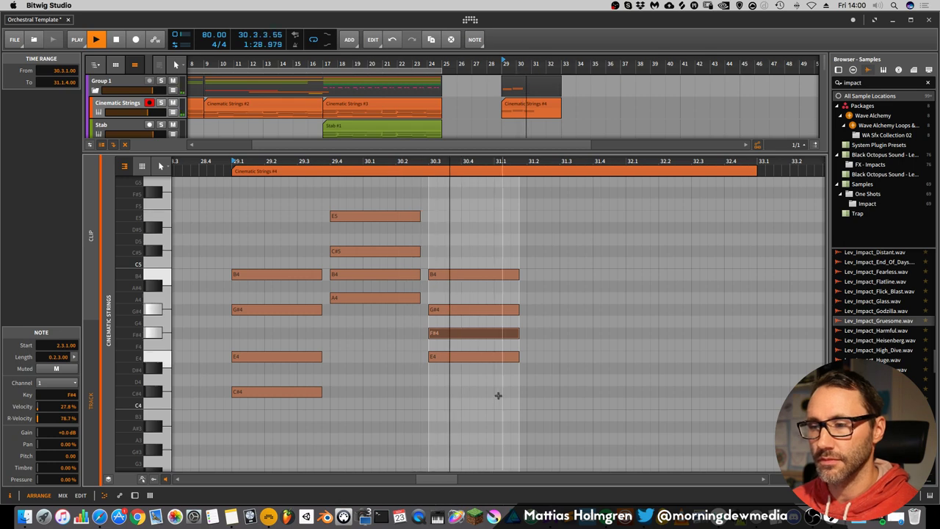
key(space)
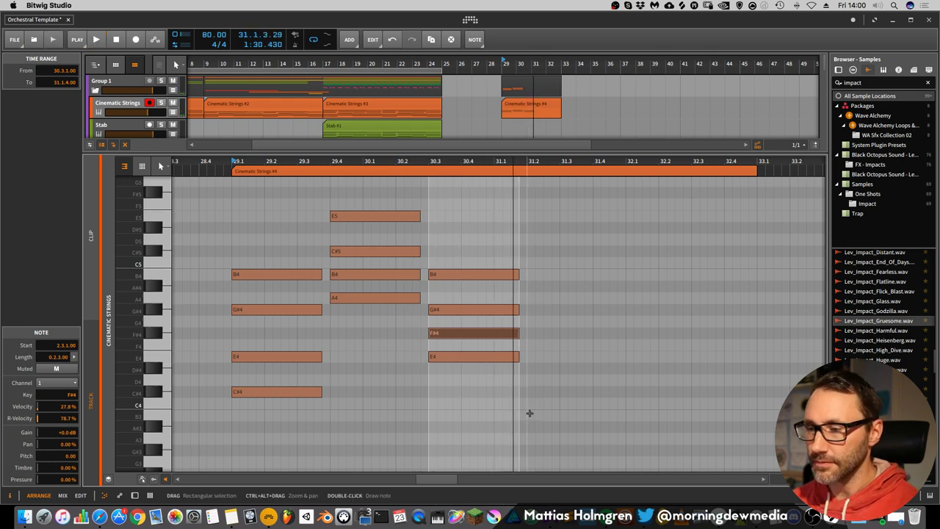
Step: Draw B3, D#4 and F#4 notes at 31.2 for the fourth chord and start playback
double_click(529, 413)
double_click(530, 369)
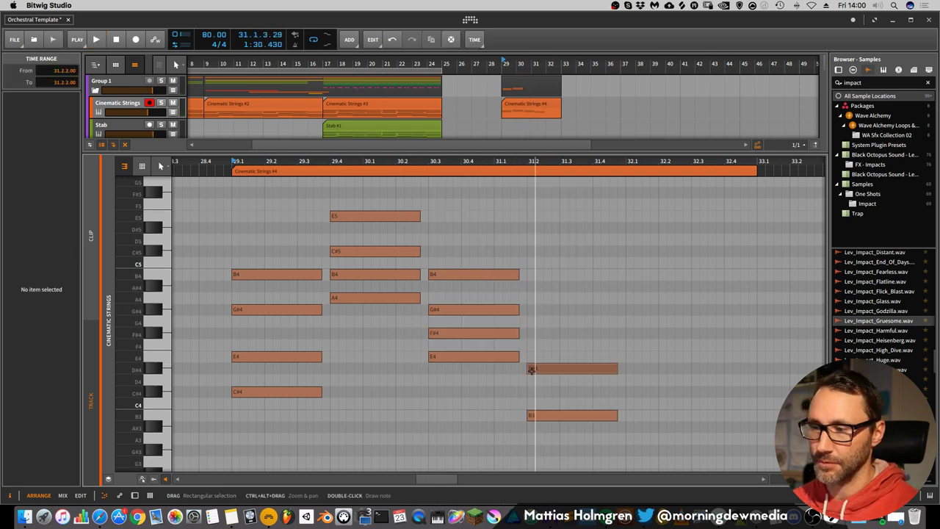
double_click(529, 333)
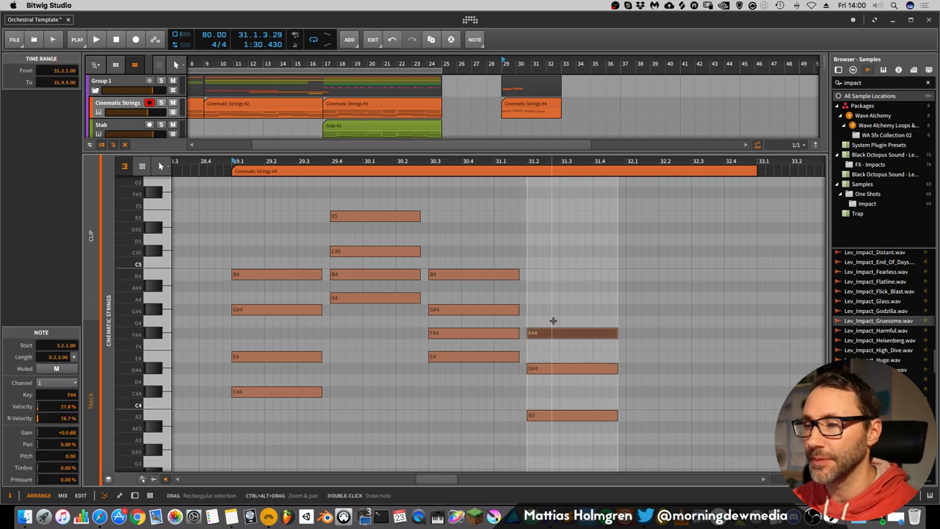
key(space)
Step: Raise the fourth chord's D#4 to E4, shorten that note to 0.2.0.00, and listen to the progression
click(534, 368)
drag(534, 367, 534, 356)
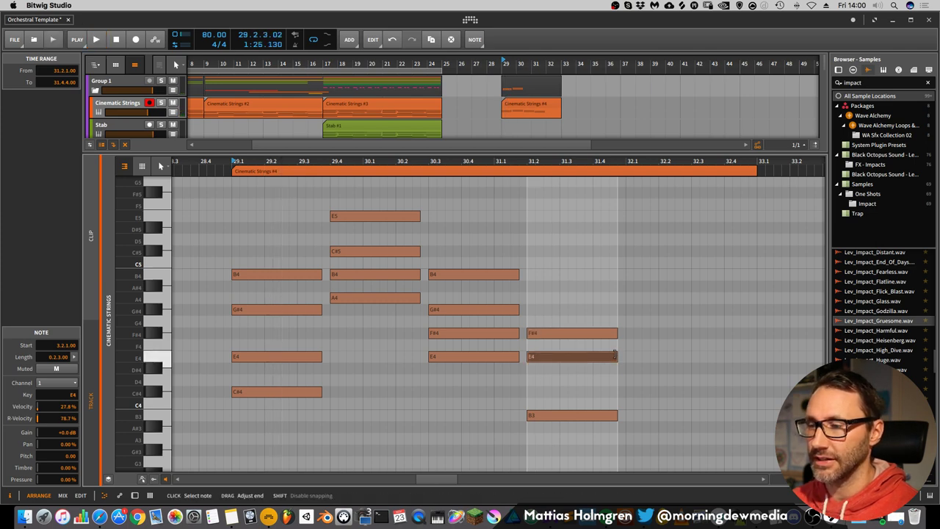
drag(555, 162, 575, 190)
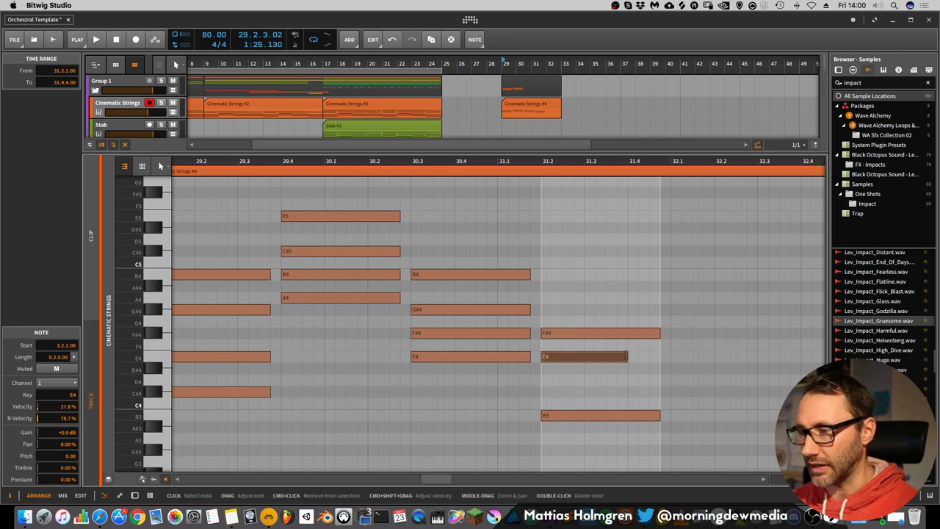
key(space)
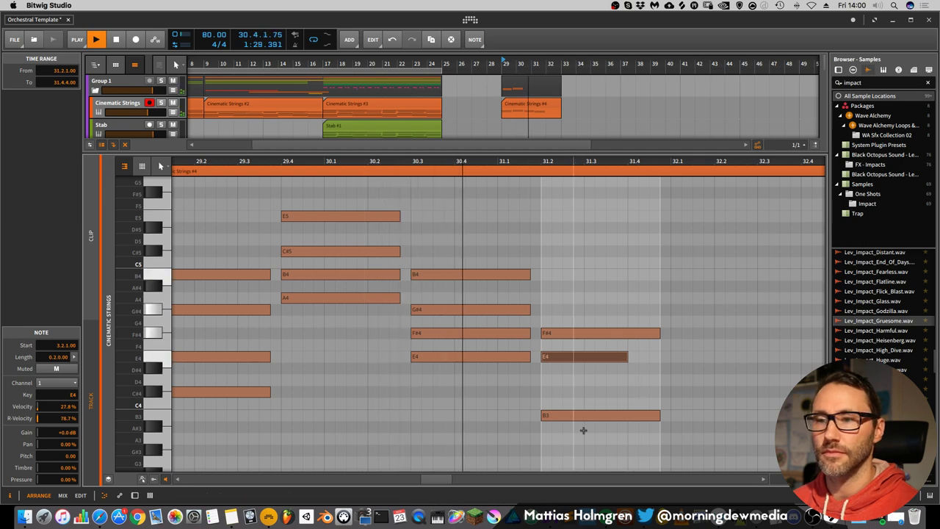
mouse_move(479, 161)
mouse_down()
mouse_move(487, 147)
mouse_move(480, 161)
mouse_up()
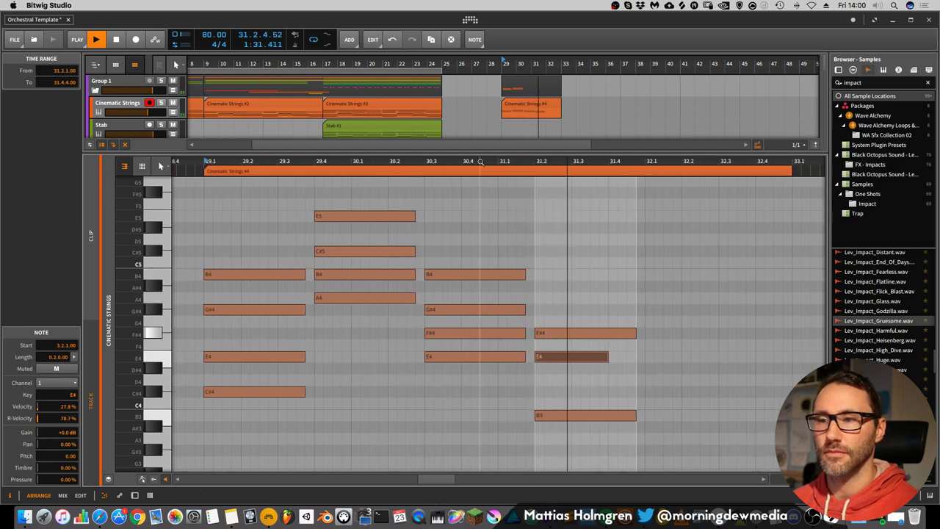
key(space)
Step: Space the chords one bar apart, with the second, third and fourth starting at 30.1, 31.1 and 32.1, and play them
drag(620, 428, 425, 219)
drag(651, 426, 666, 339)
key(space)
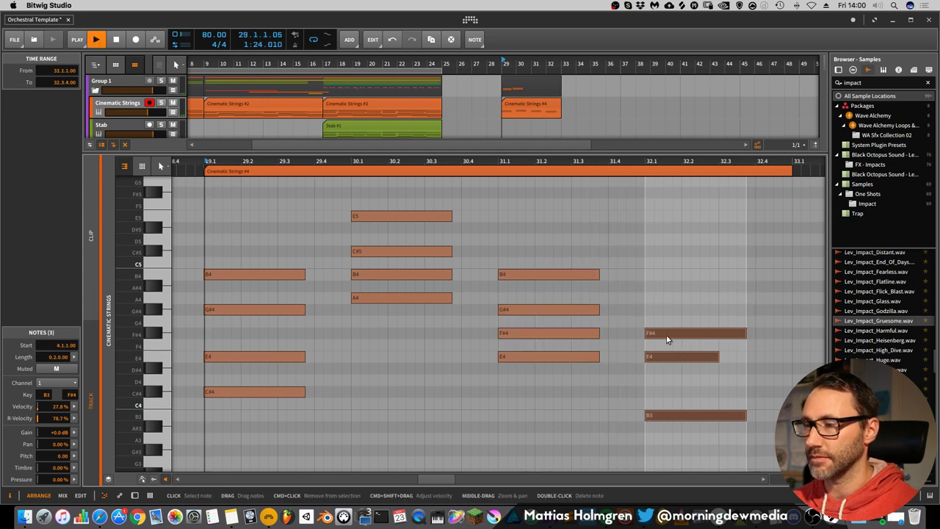
Step: Add a D#4 note at 32.3 following the last chord's E4, and extend the chord's F#4 to near the clip end
click(722, 367)
double_click(721, 367)
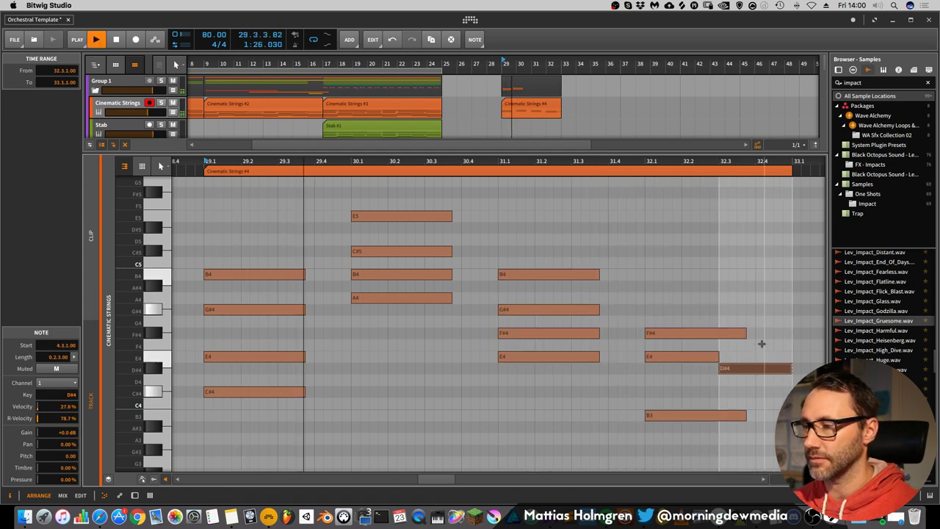
drag(744, 333, 783, 334)
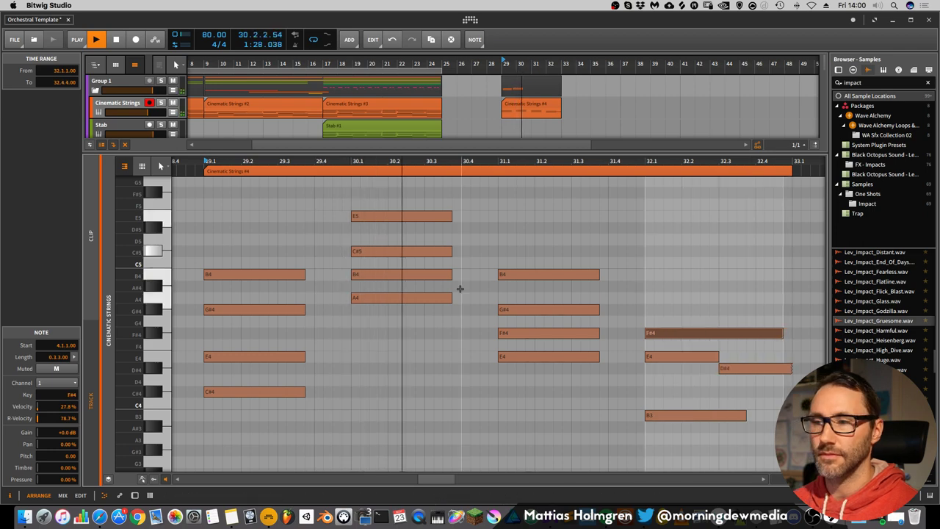
Step: Lengthen all notes of the first three chords to 0.3.2.00 and trim the last chord's D#4 and F#4 to end at 32.4.3
drag(558, 424, 242, 184)
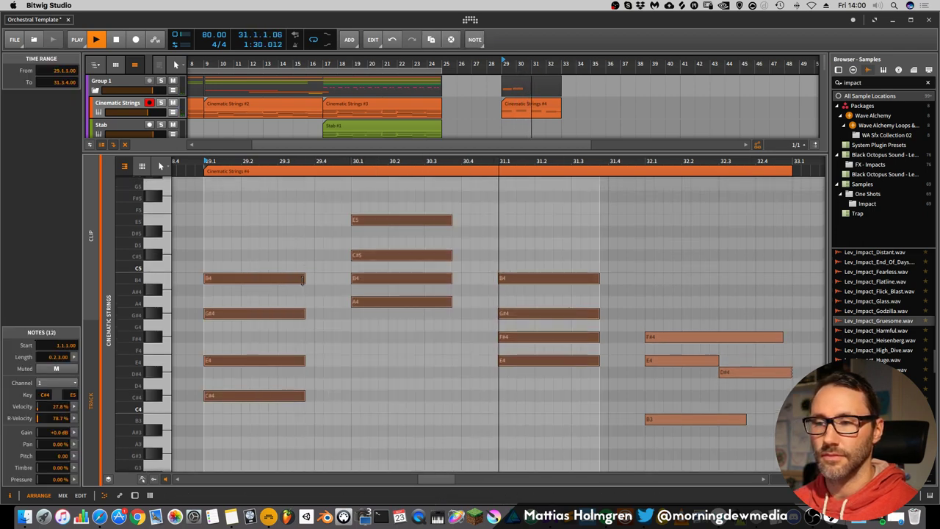
drag(303, 278, 331, 277)
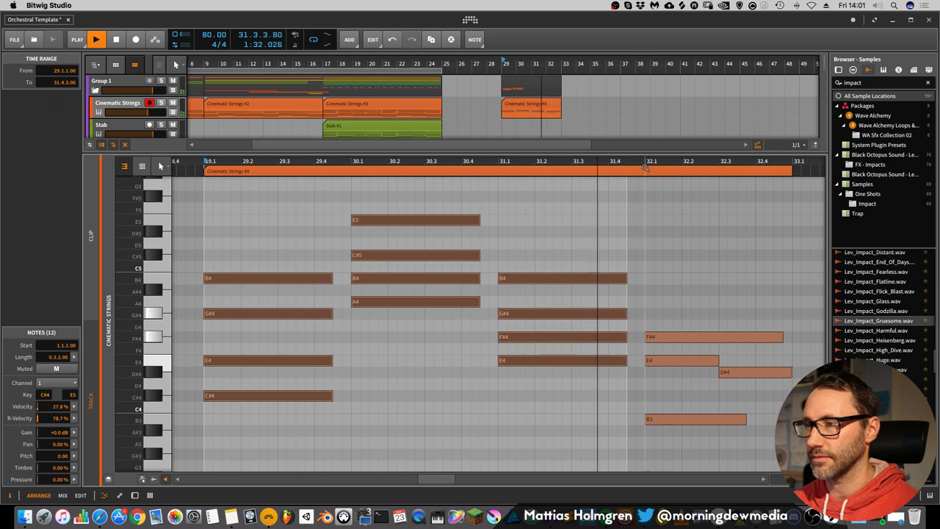
drag(643, 161, 581, 179)
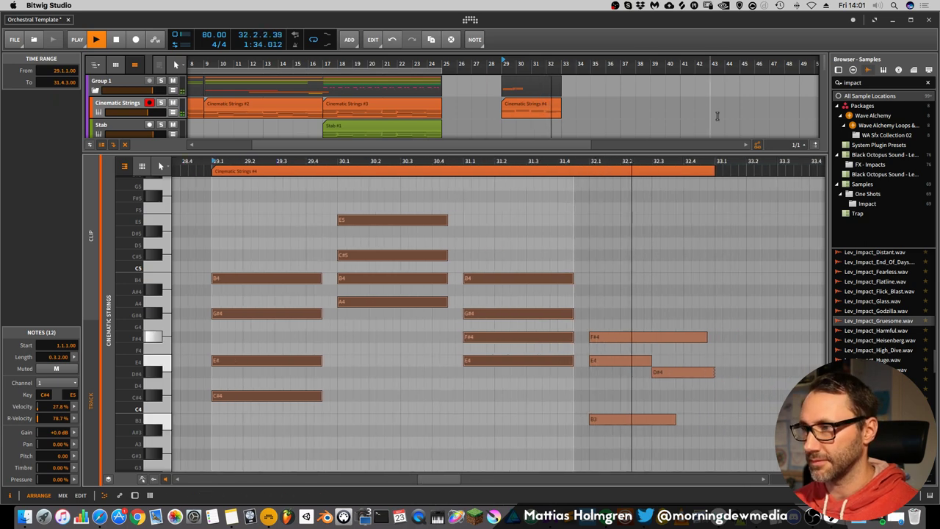
drag(710, 373, 698, 373)
drag(706, 336, 698, 337)
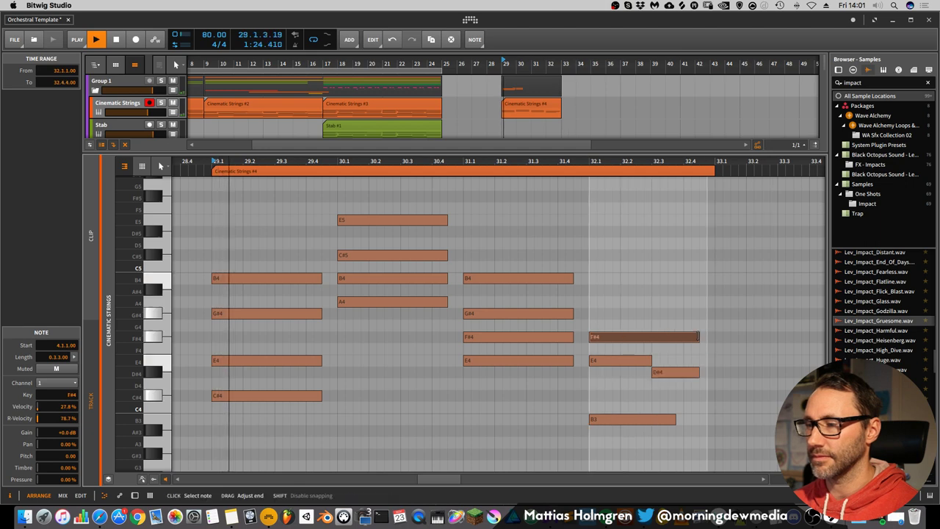
Step: Add an A4 note of length 0.3.2.00 at 32.1 to the last chord, listen to it and stop playback
double_click(592, 289)
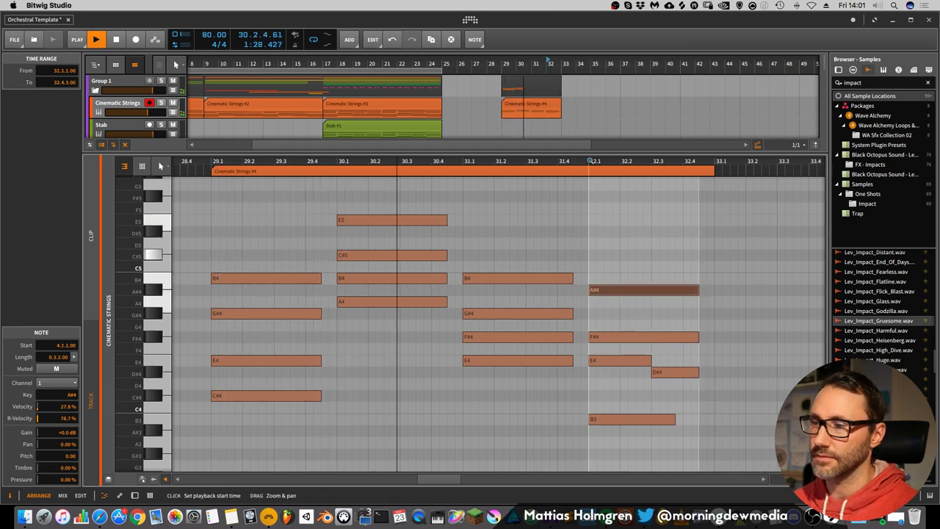
double_click(599, 301)
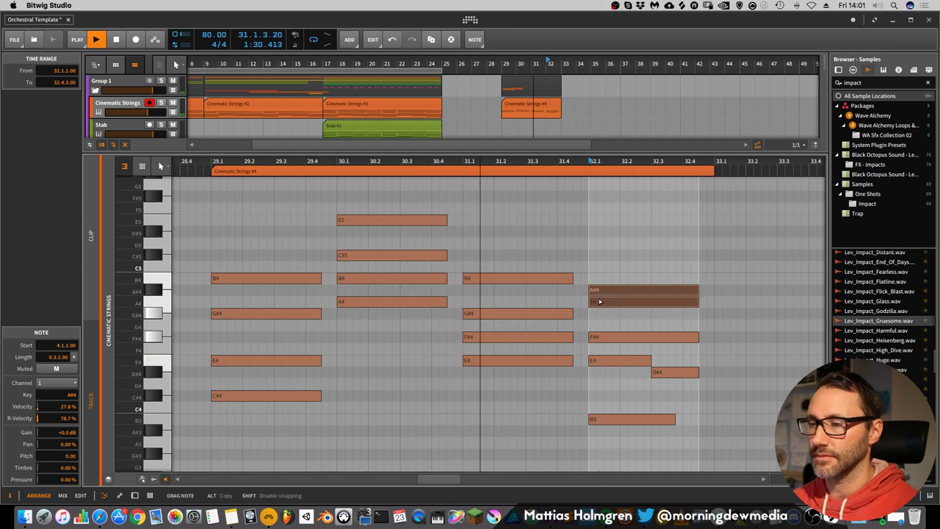
drag(599, 301, 601, 302)
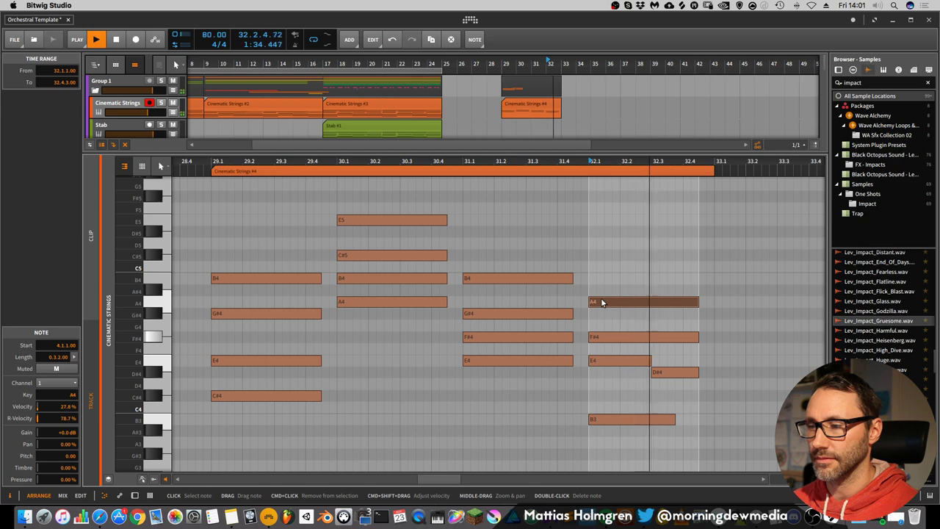
key(space)
drag(373, 161, 450, 257)
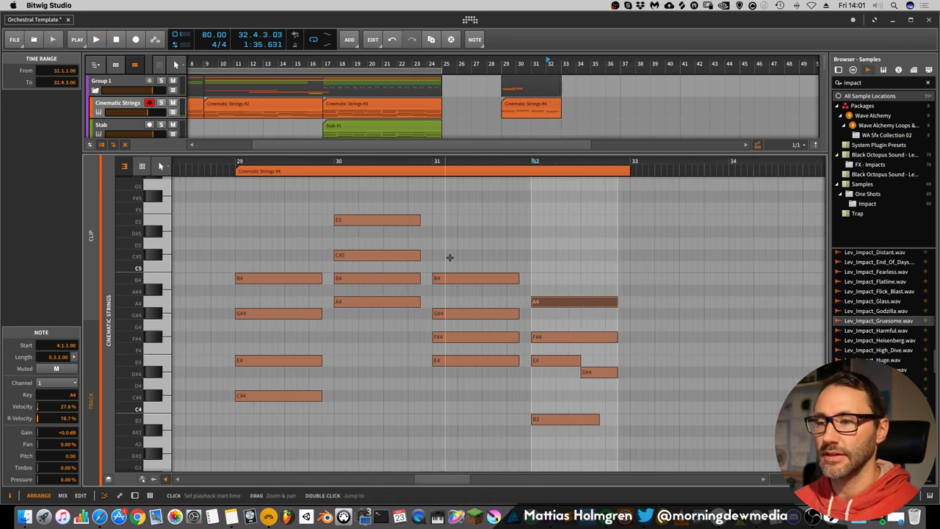
Step: Set the playback start to bar 29 and raise the first chord's E4 an octave to E5, comparing both octaves
click(236, 161)
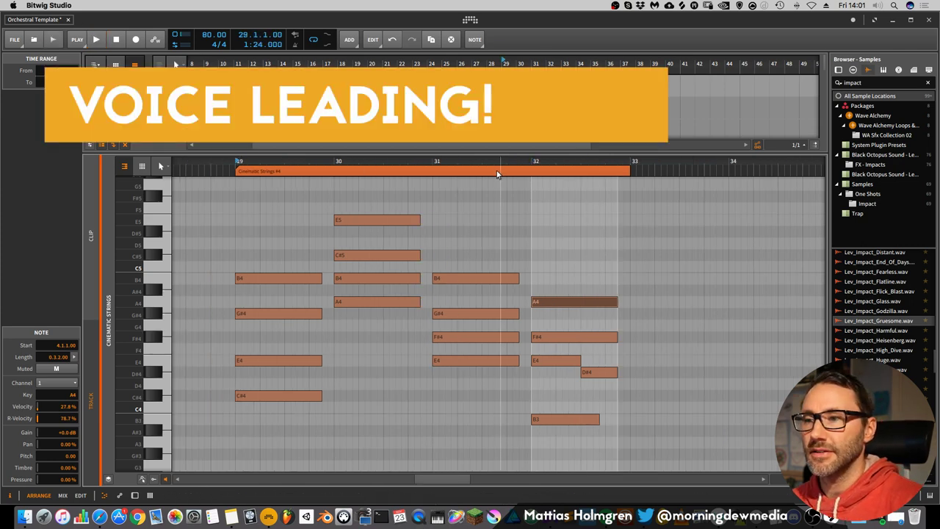
drag(503, 162, 511, 163)
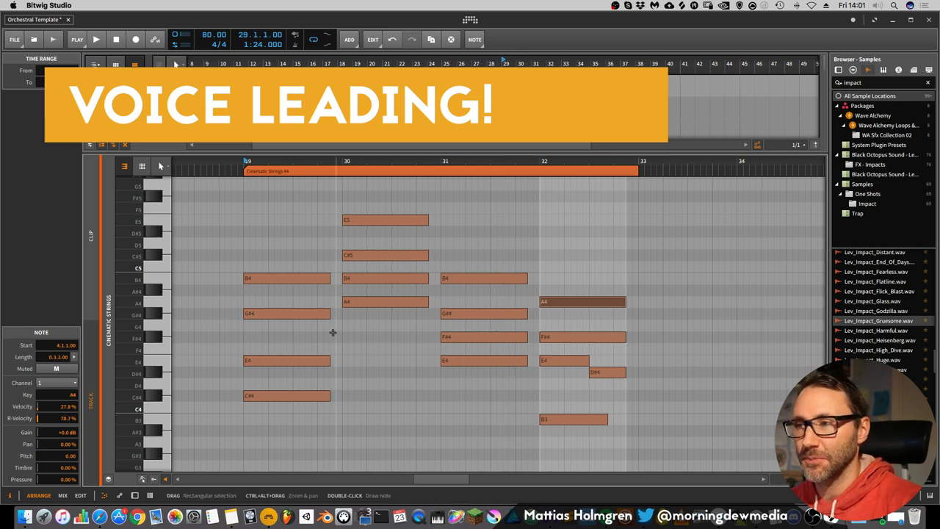
scroll(350, 346, up, 1)
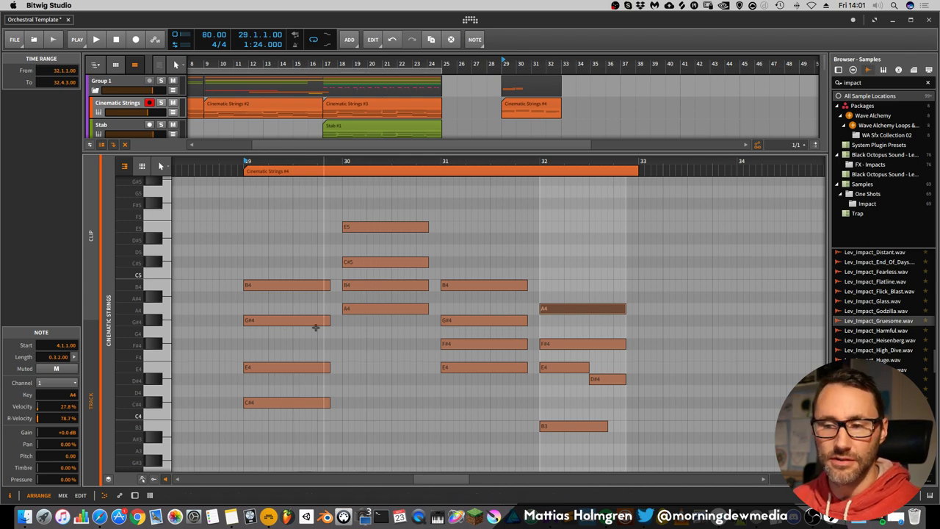
click(276, 366)
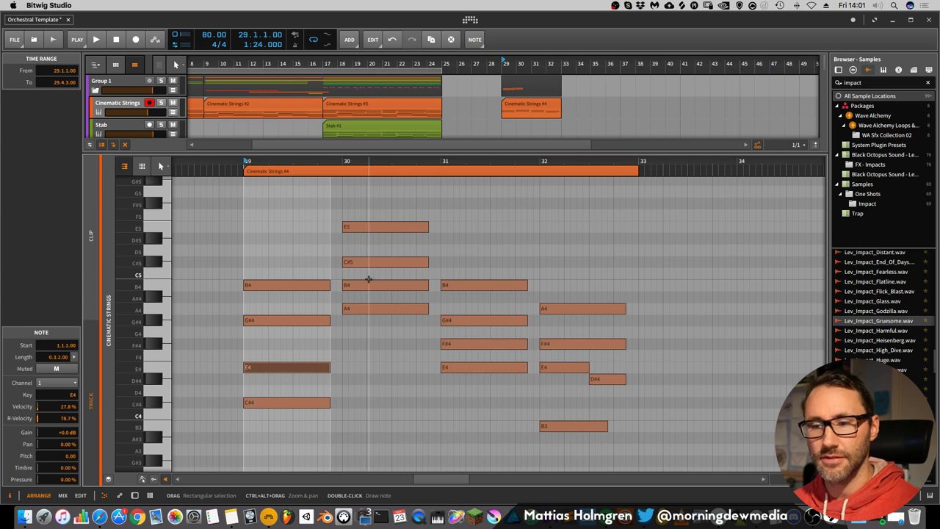
key(shift+Up)
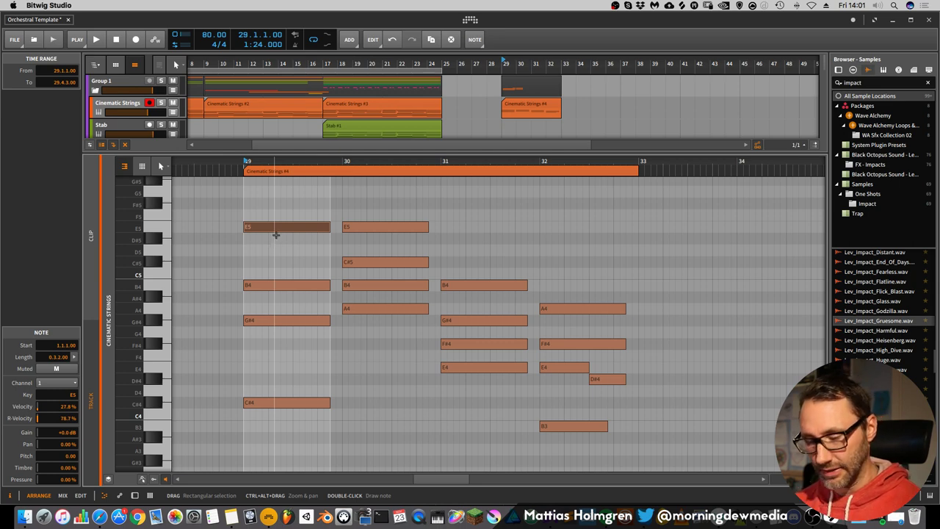
key(shift+Down)
key(shift+Up)
key(shift+Down)
key(shift+Up)
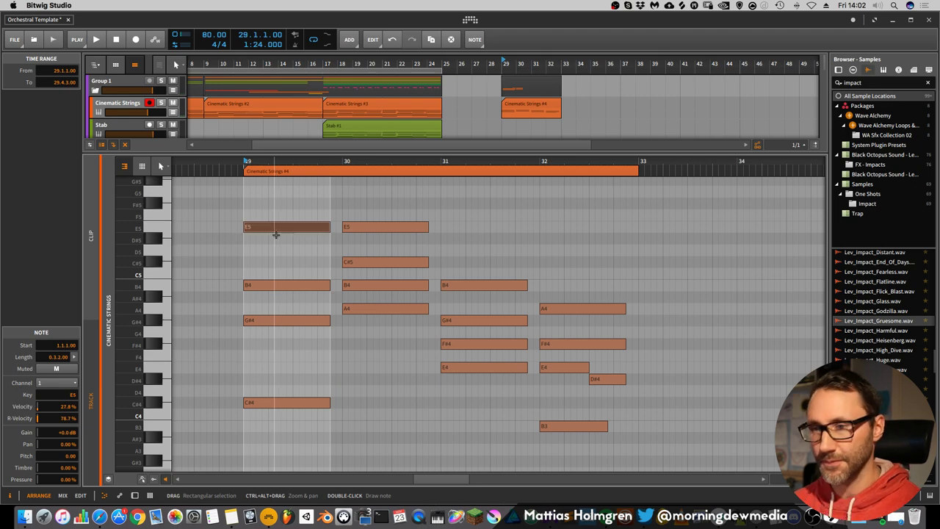
key(shift+Down)
key(shift+Up)
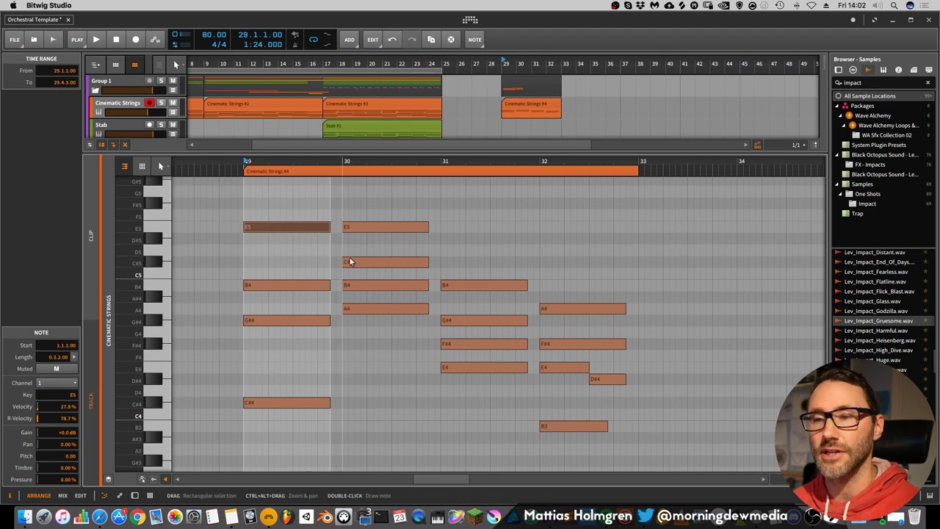
Step: Play the revoiced first chord into the second from bar 29, and stop playback
key(space)
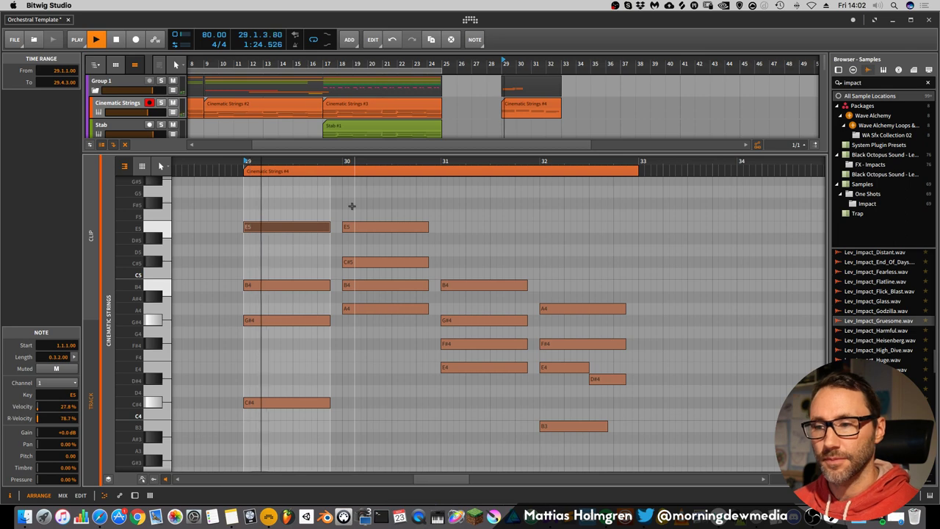
drag(398, 157, 400, 162)
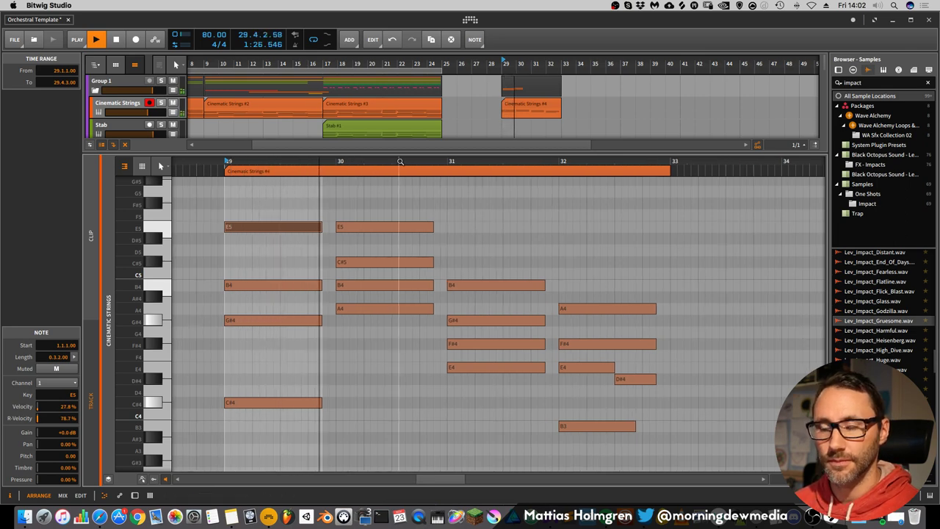
key(space)
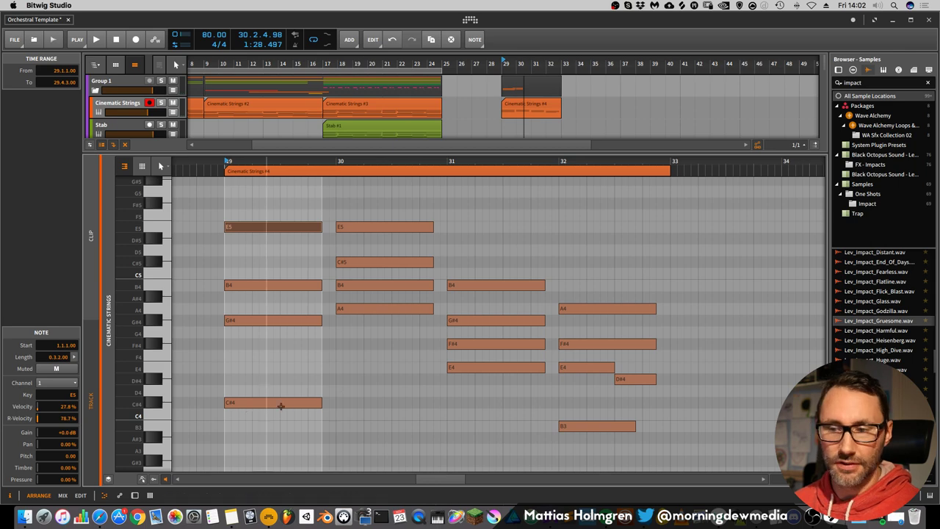
Step: Lower the second chord's C#5 an octave to C#4 and play the progression from bar 29
drag(343, 273, 316, 257)
key(shift+Down)
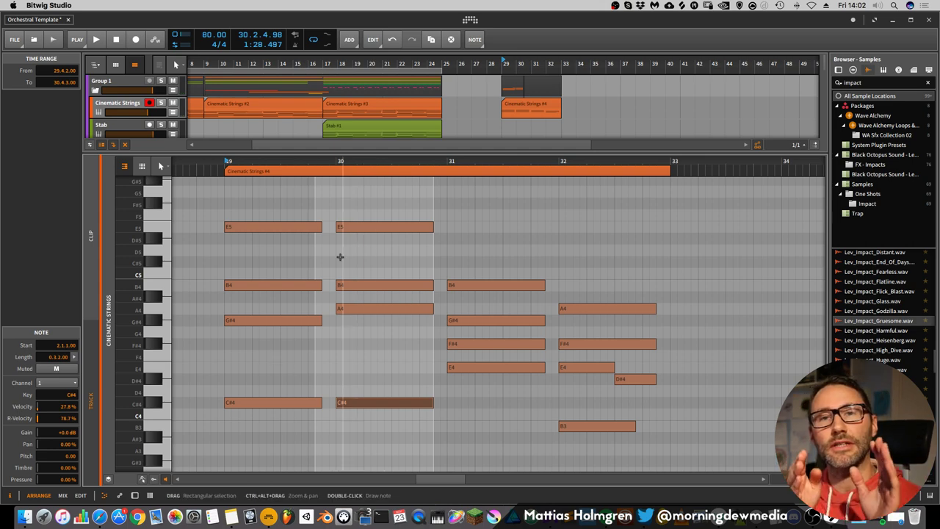
key(space)
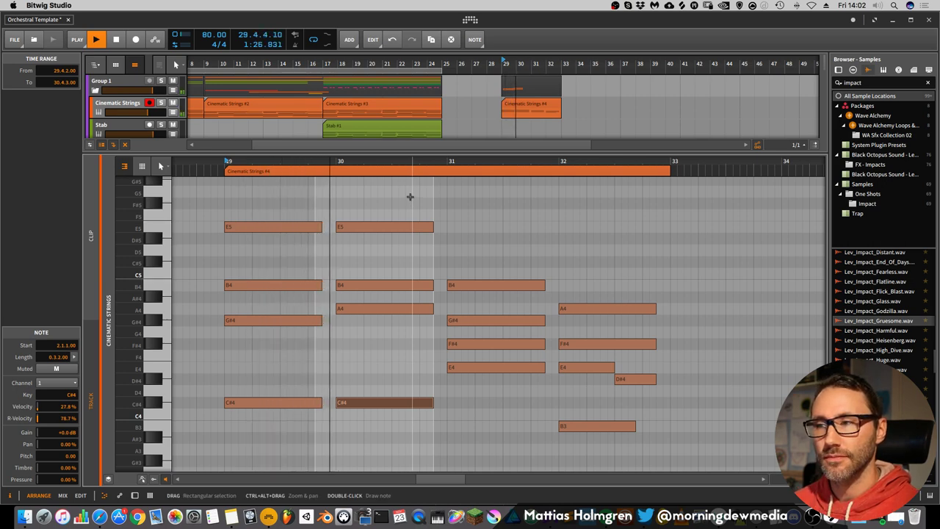
drag(453, 161, 459, 168)
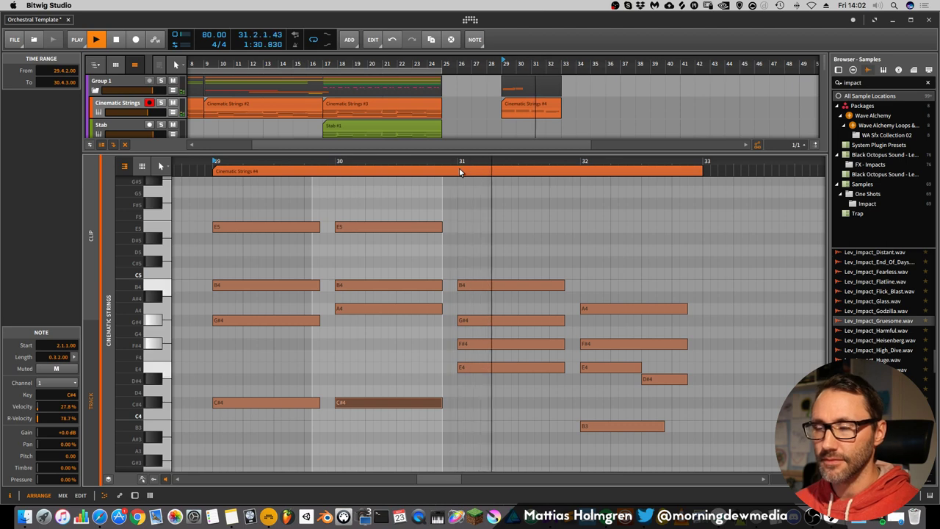
key(space)
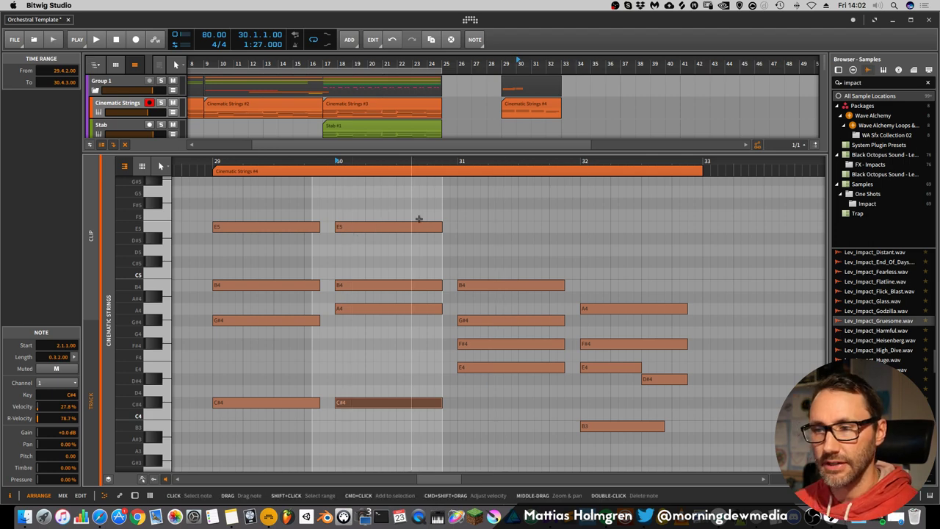
Step: Raise the third chord's E4 an octave to E5
click(502, 368)
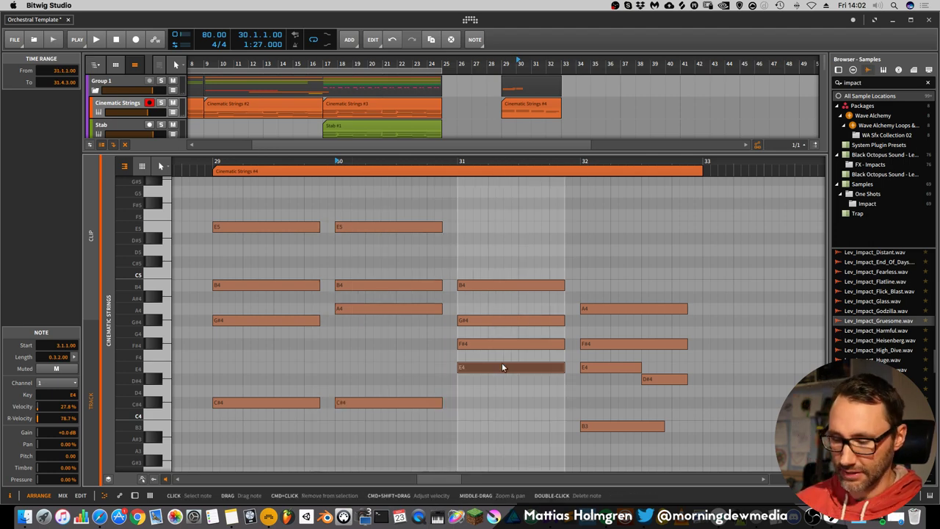
key(shift+Up)
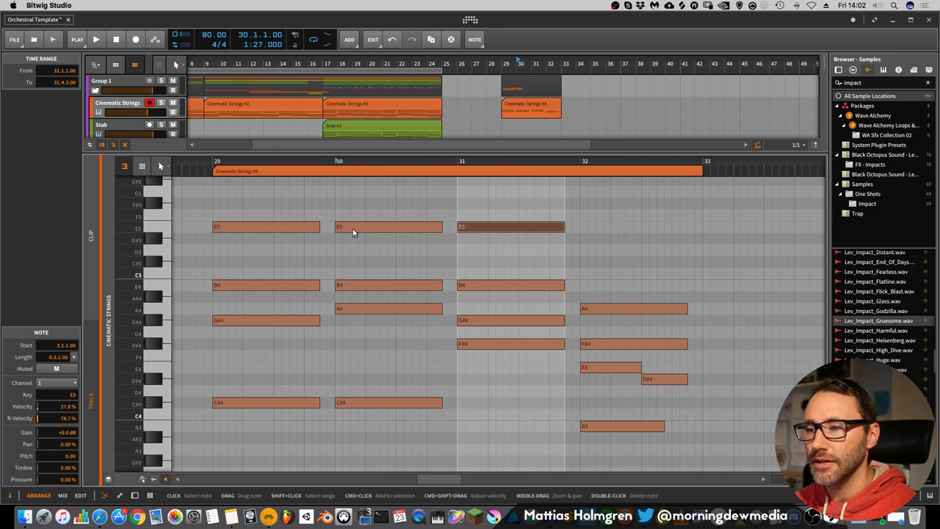
click(480, 286)
key(shift+Down)
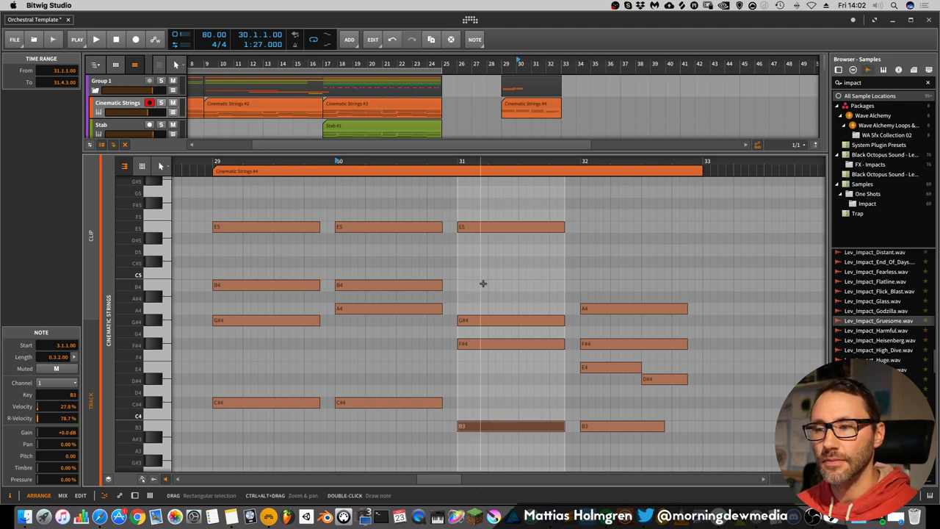
key(shift+Up)
Step: Lower the third chord's G#4 an octave to G#3 and play the progression from bar 30 through the last chord
click(479, 323)
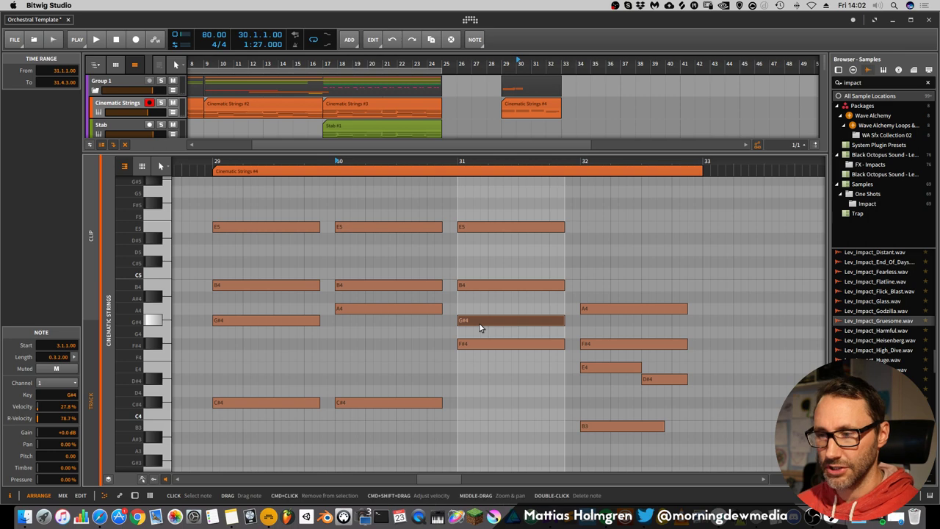
key(shift+Down)
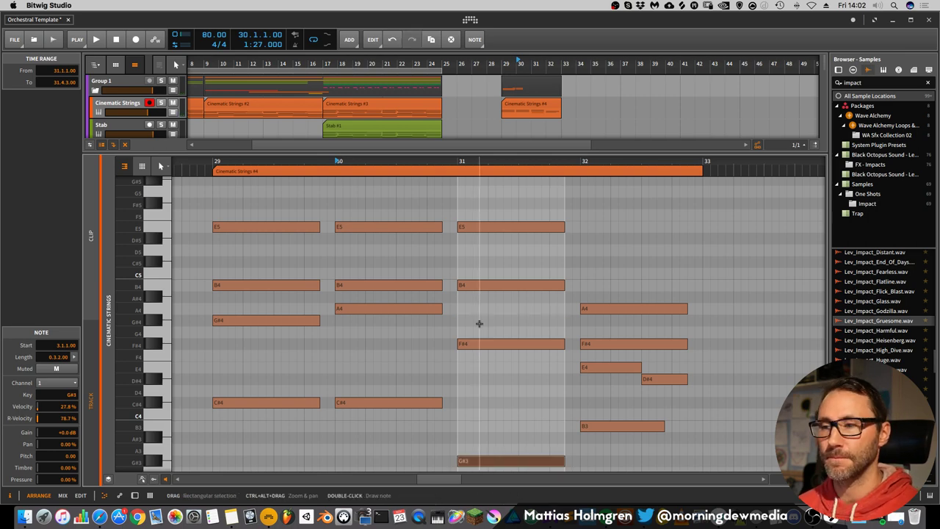
scroll(525, 318, down, 3)
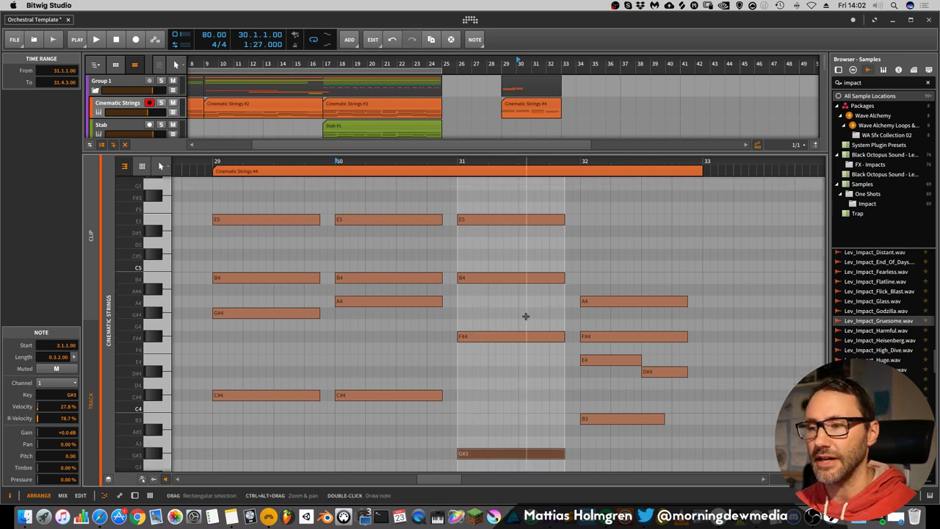
scroll(526, 318, down, 1)
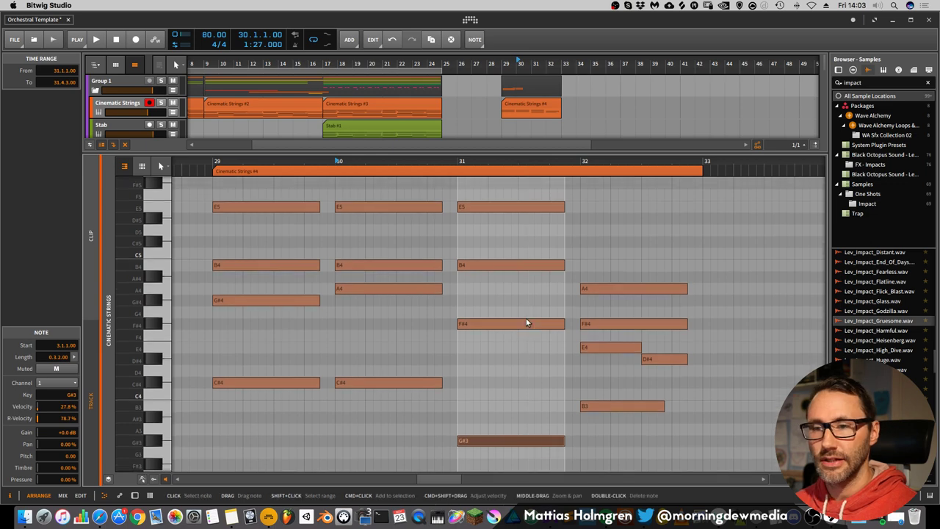
scroll(497, 323, right, 1)
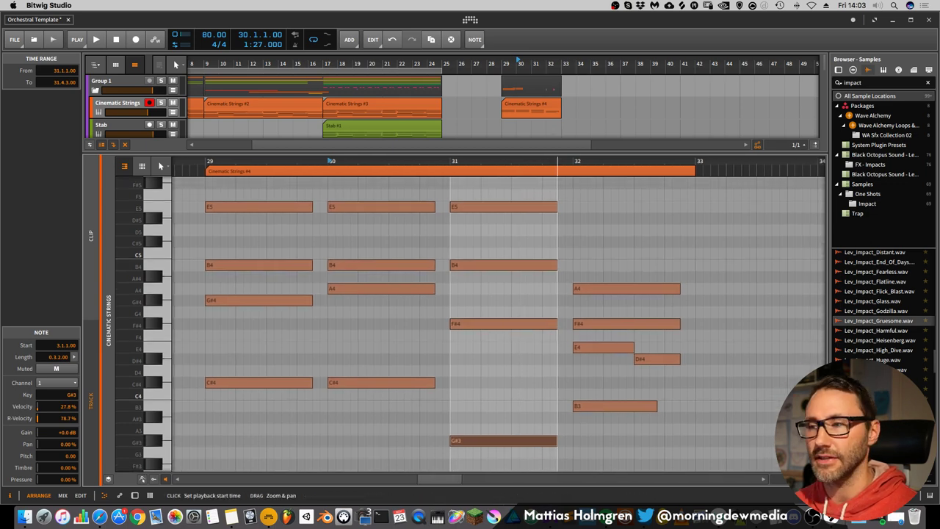
drag(557, 161, 558, 162)
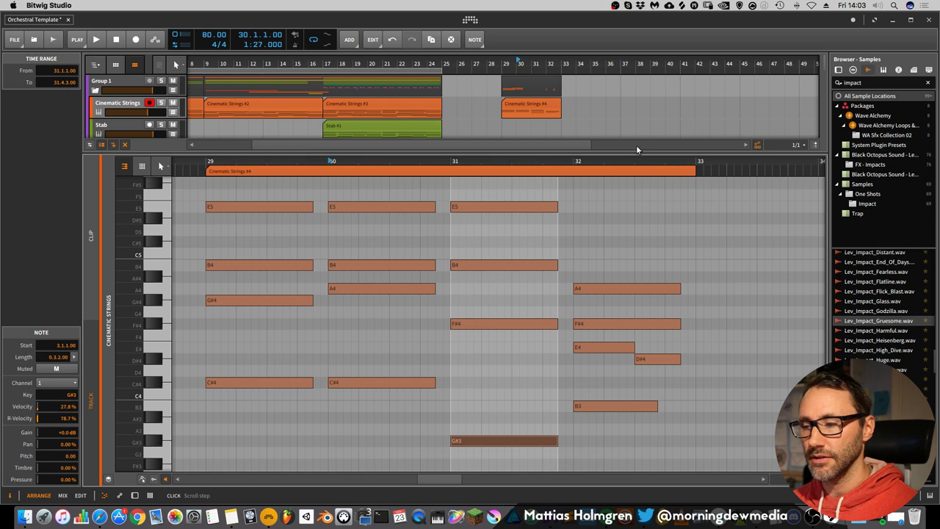
key(space)
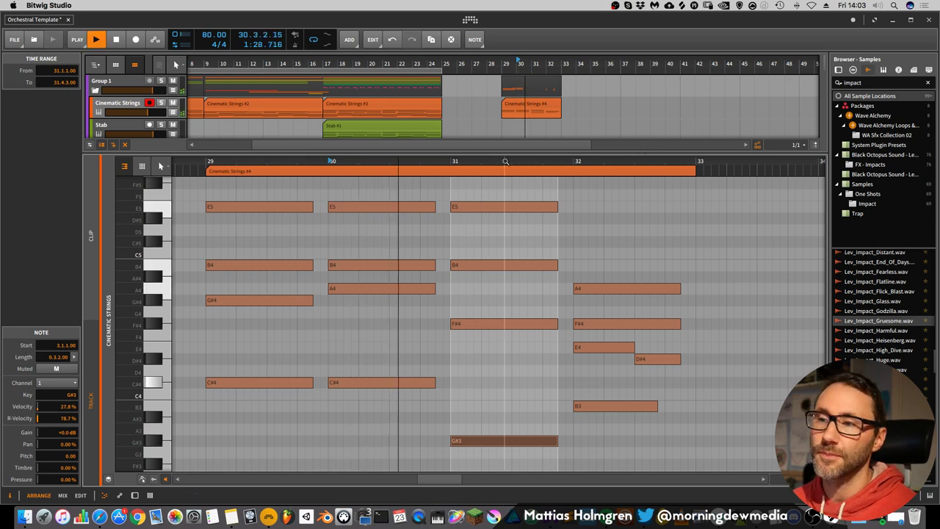
drag(530, 160, 489, 155)
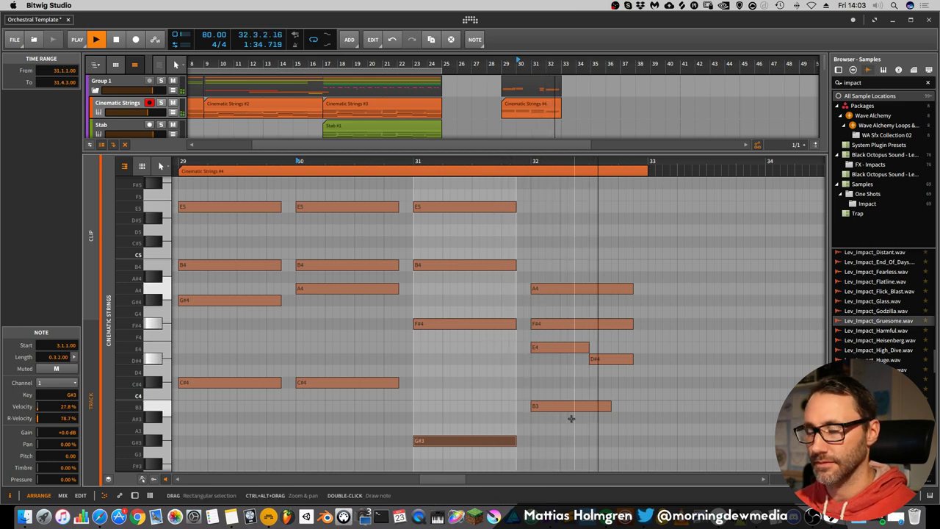
key(space)
Step: Raise the last chord's E4 and D#4 notes together by an octave to E5 and D#5, and deselect them
drag(612, 376, 558, 353)
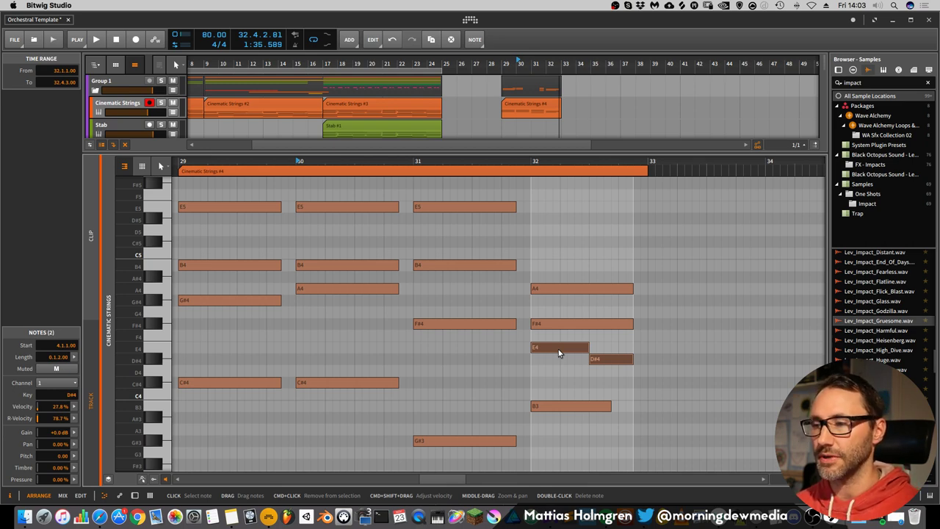
key(shift+Up)
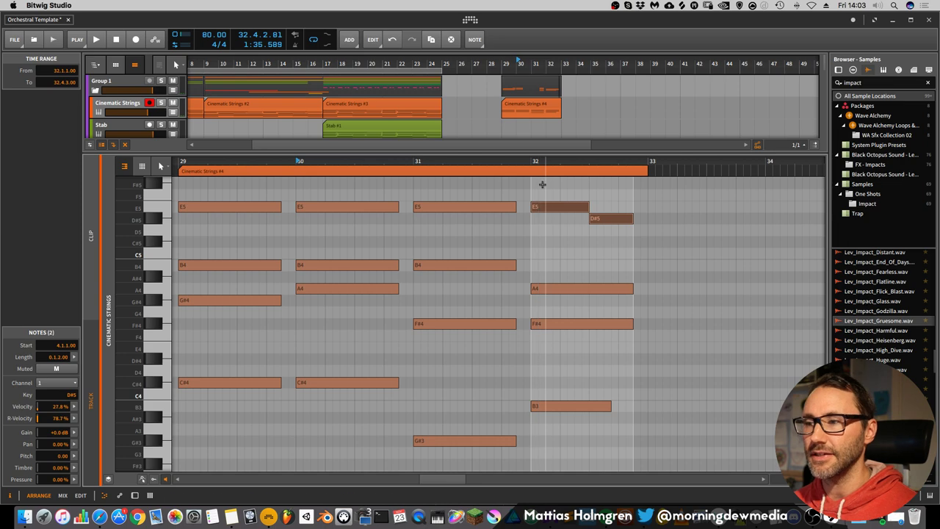
click(582, 232)
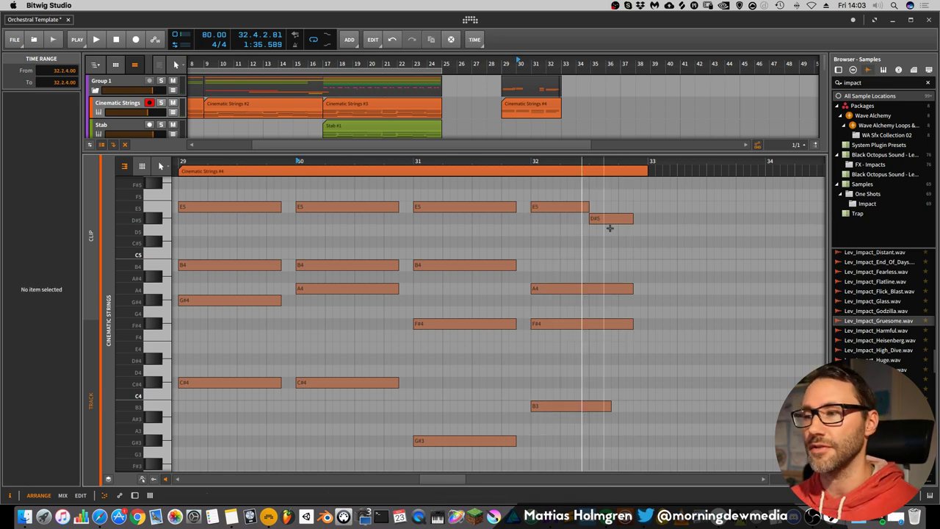
Step: Extend the last chord's B3 to a length of 0.3.2.00 and play the whole progression from bar 29
drag(551, 161, 553, 161)
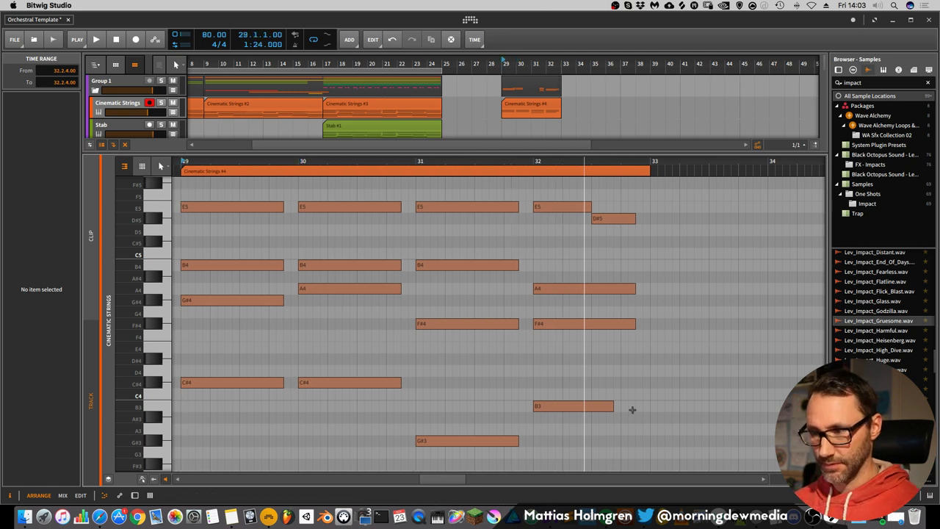
drag(610, 405, 635, 405)
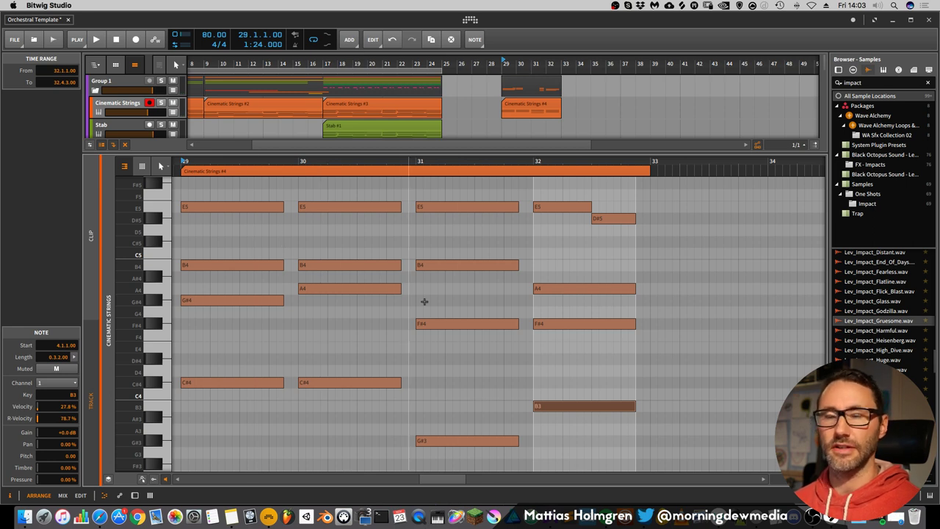
key(space)
drag(475, 164, 505, 165)
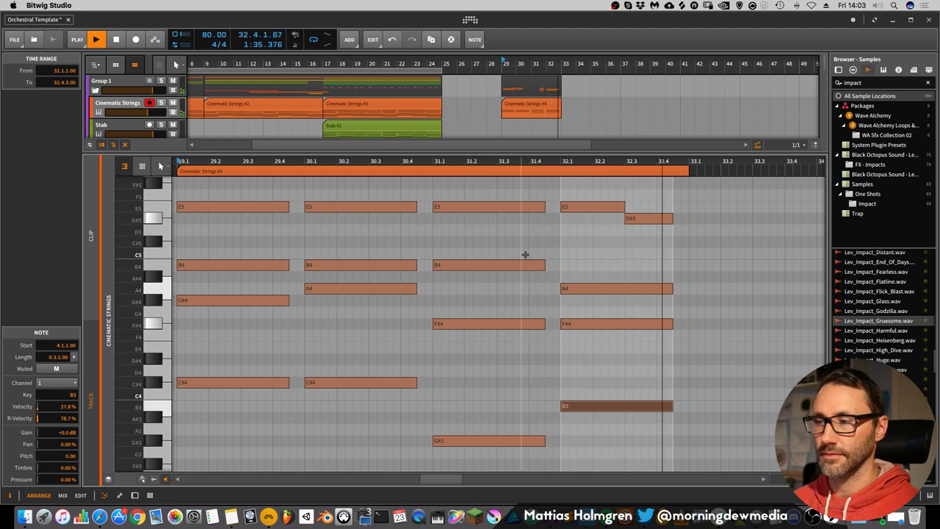
key(space)
Step: Add a C#3 bass note of length 0.3.2.00 at 29.1 below the first chord
scroll(455, 323, down, 3)
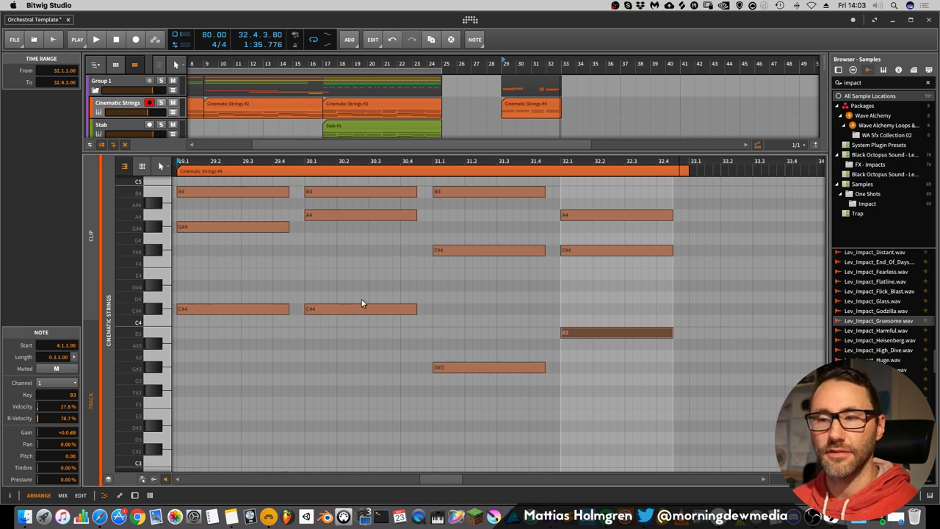
scroll(308, 321, down, 2)
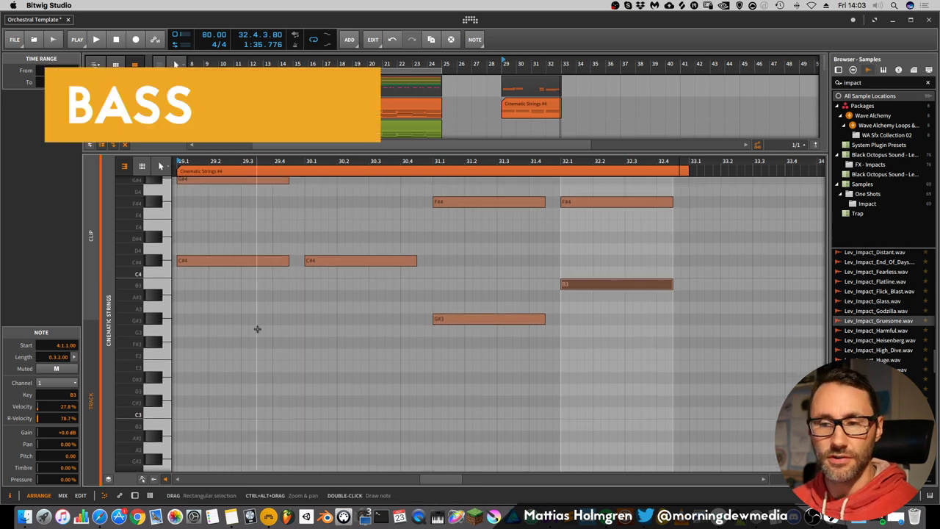
click(180, 394)
double_click(180, 394)
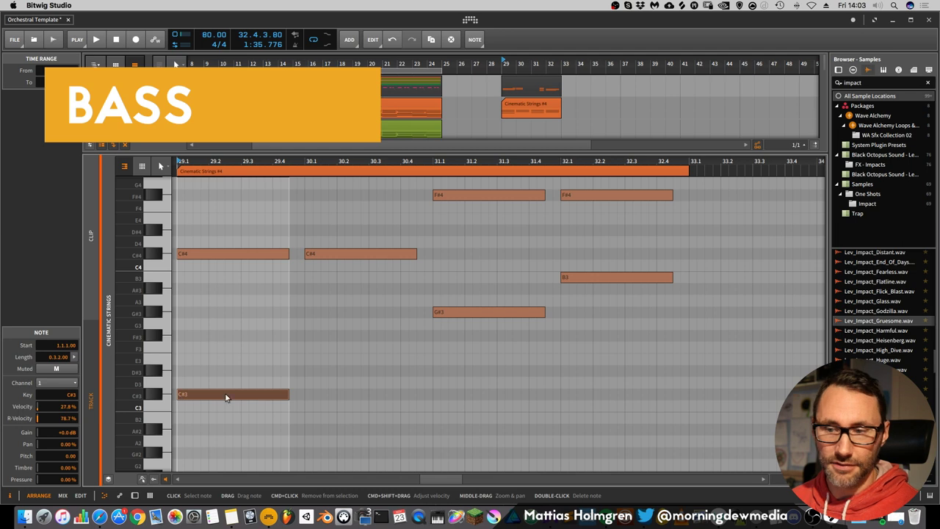
scroll(227, 369, down, 2)
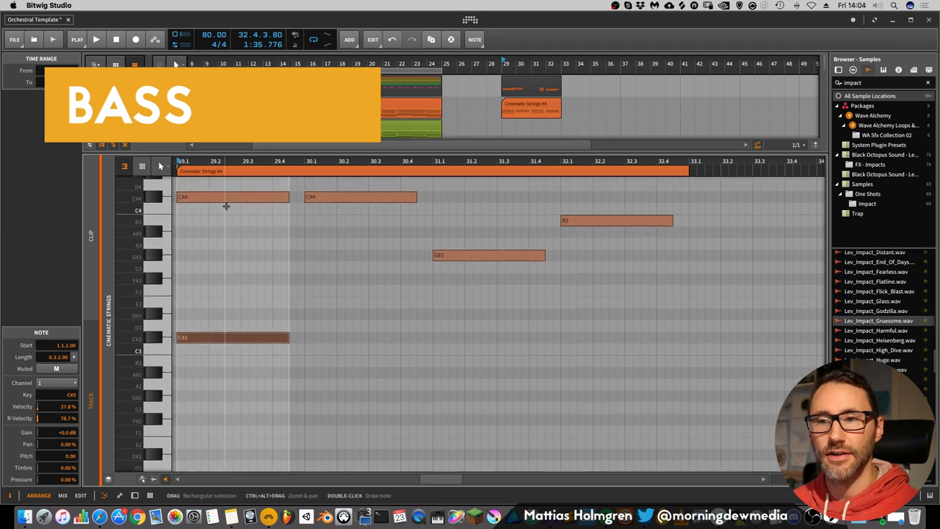
Step: Play the first chord with its new bass note and add an A2 bass note of length 0.3.2.00 at 30.1
drag(233, 161, 277, 162)
key(space)
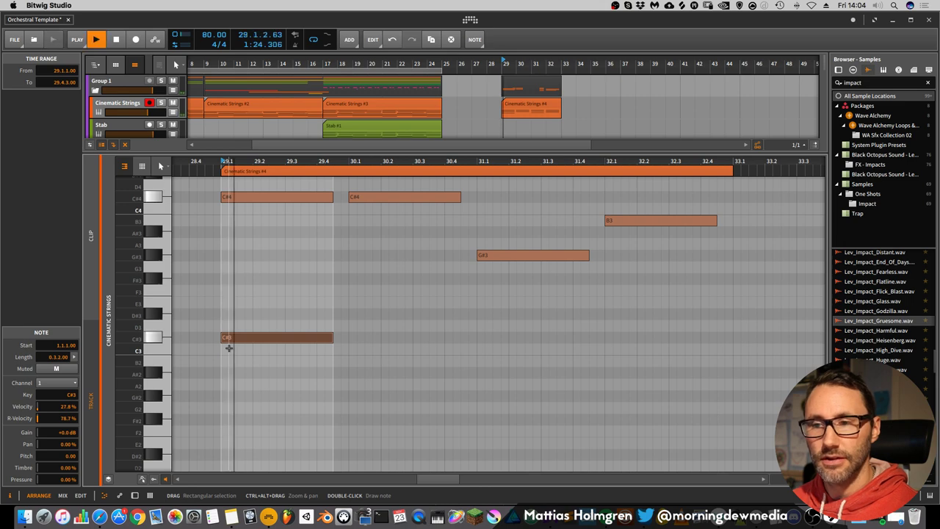
key(space)
double_click(350, 381)
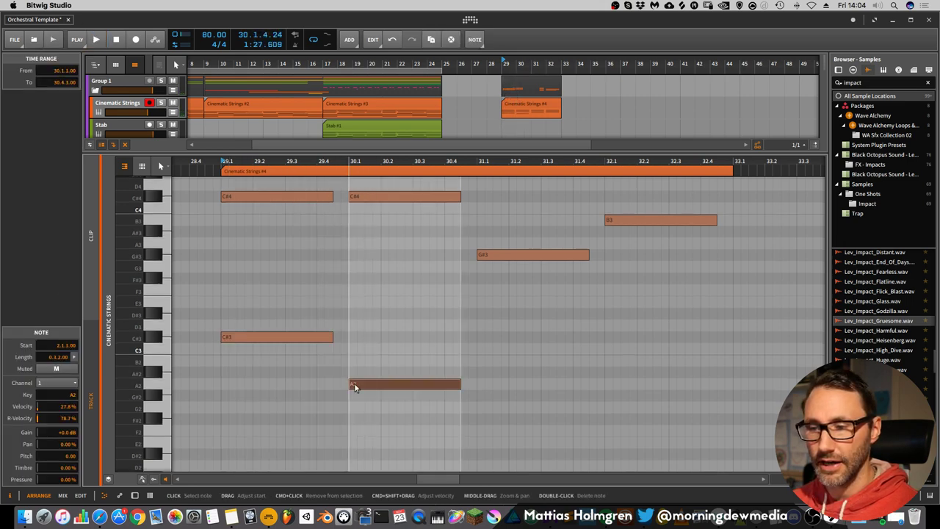
Step: Add an E2 bass note at 31.1 and a B2 bass note at 32.1 while the progression plays through the last chord
key(space)
scroll(489, 379, down, 1)
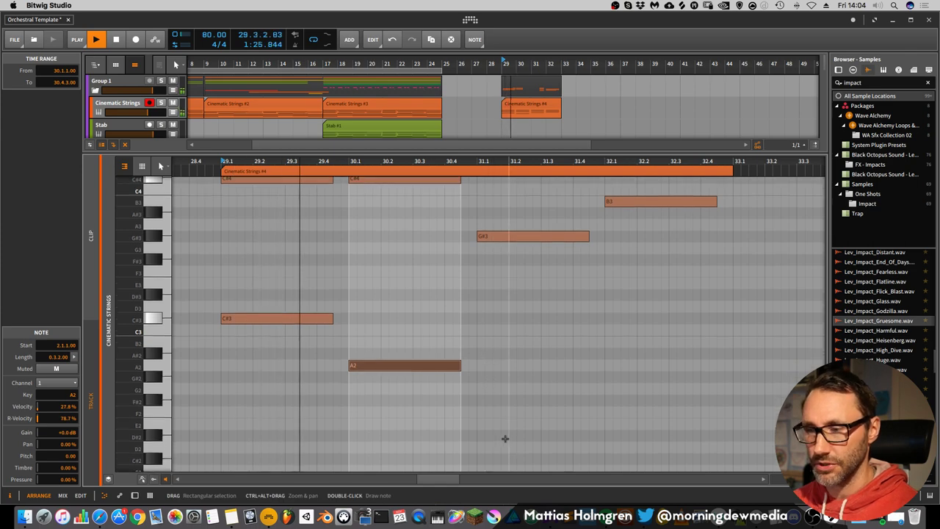
double_click(480, 424)
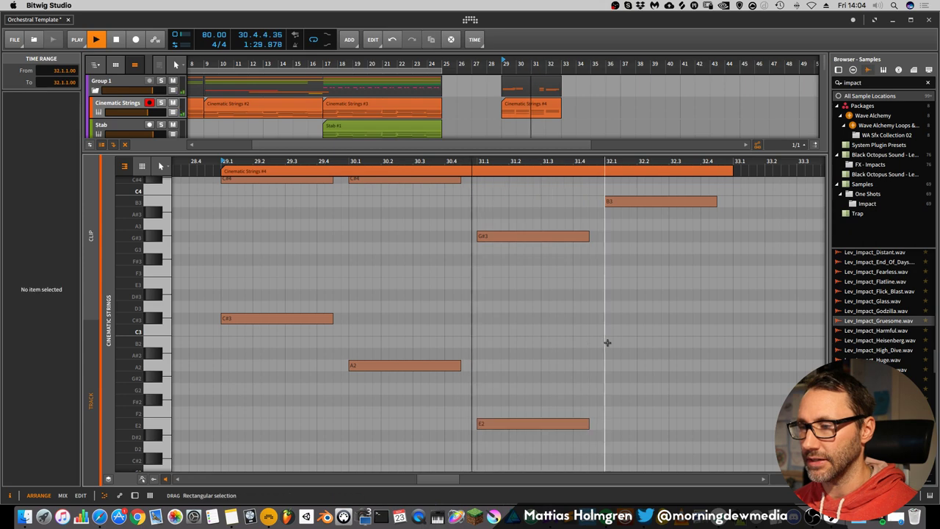
double_click(609, 342)
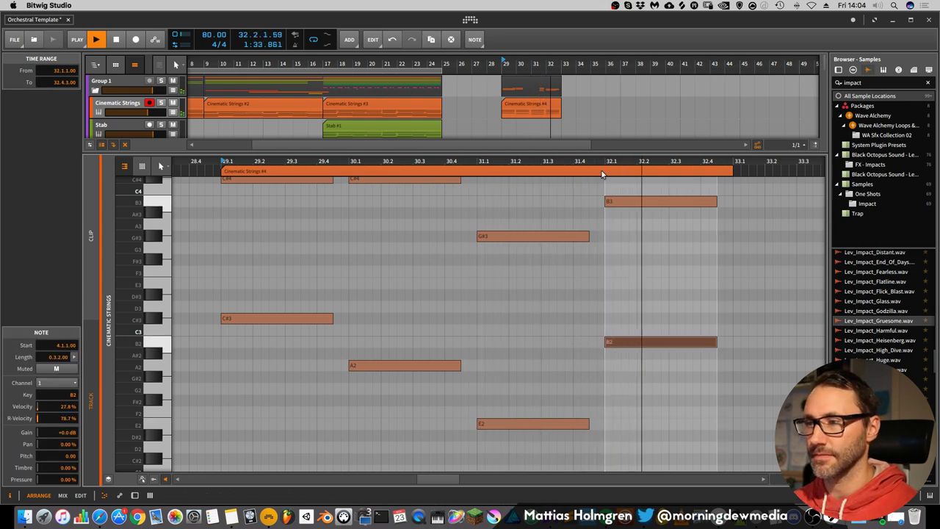
drag(599, 161, 588, 160)
scroll(529, 262, down, 1)
key(space)
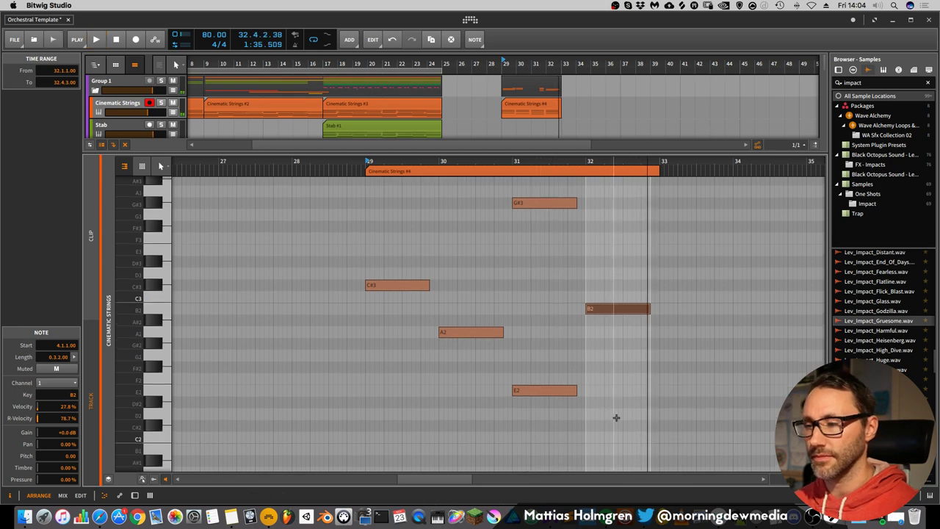
Step: Duplicate the four bass notes one octave lower as C#2, A1, E1 and B1
drag(616, 417, 404, 279)
scroll(398, 265, down, 3)
scroll(397, 266, up, 1)
alt+drag(379, 187, 380, 328)
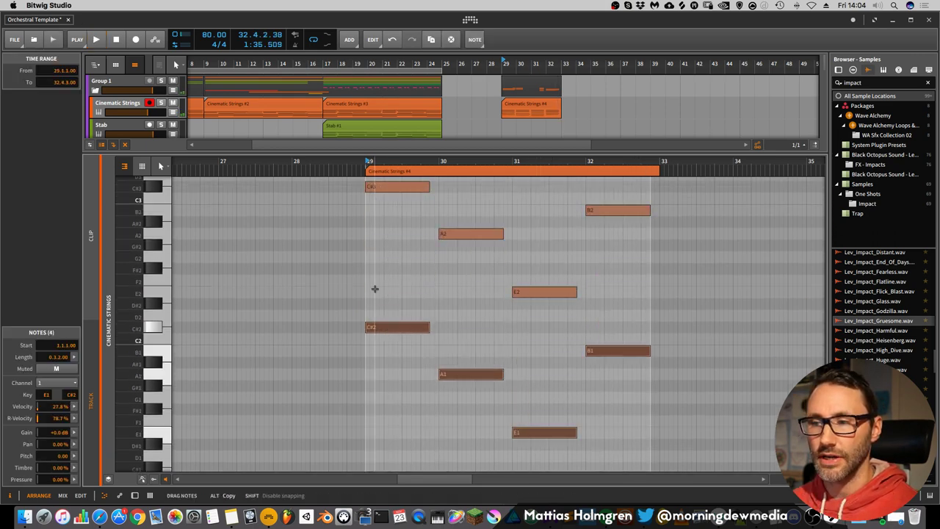
Step: Play the progression with the doubled bass from bar 29 to bar 33 and return to the arrangement with the device chain
drag(383, 161, 353, 169)
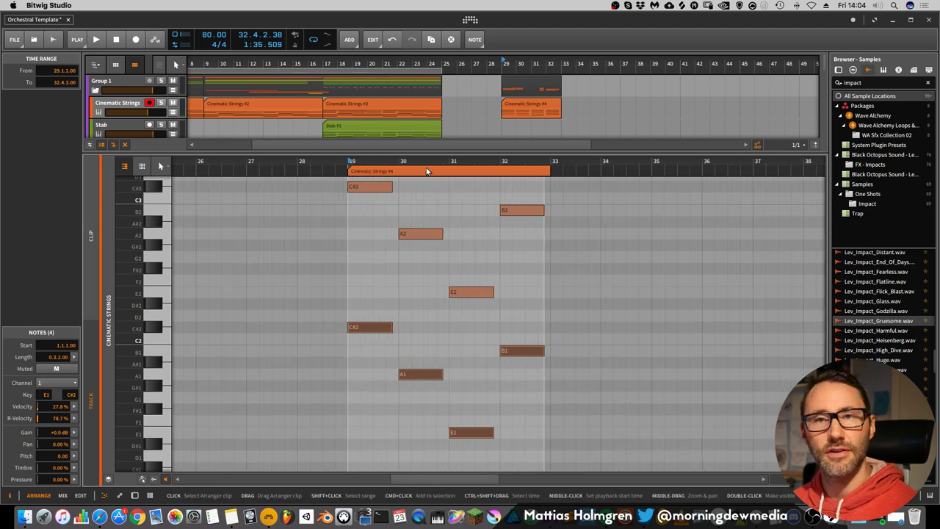
key(space)
scroll(425, 272, up, 3)
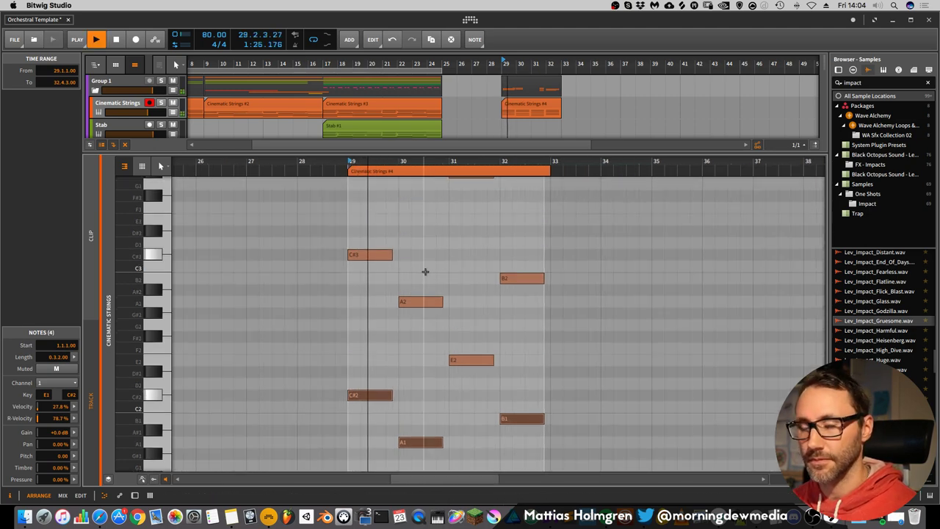
key(alt+2)
key(alt+3)
key(alt+1)
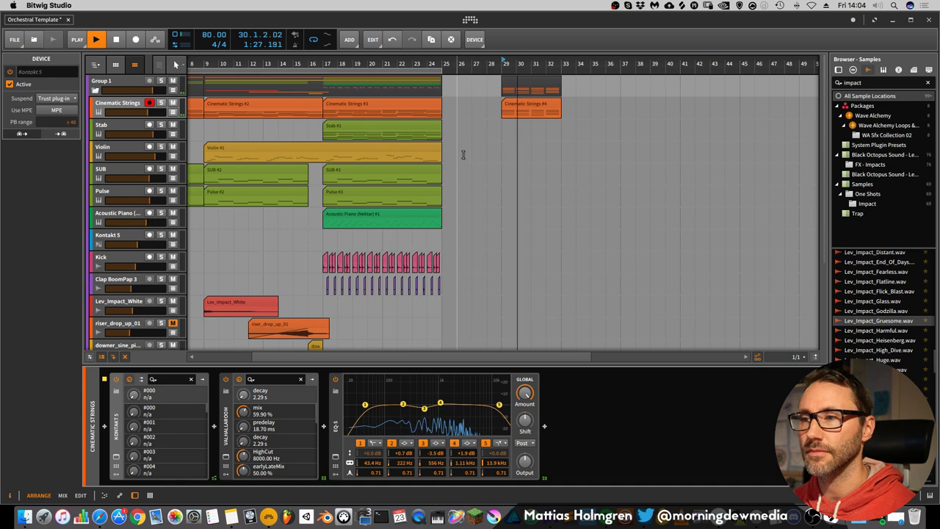
drag(576, 62, 507, 126)
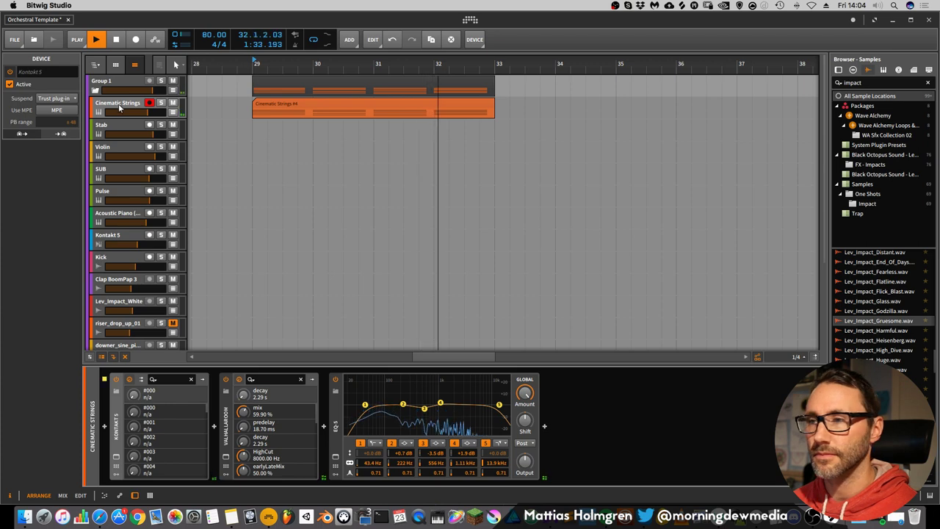
drag(444, 64, 510, 125)
key(space)
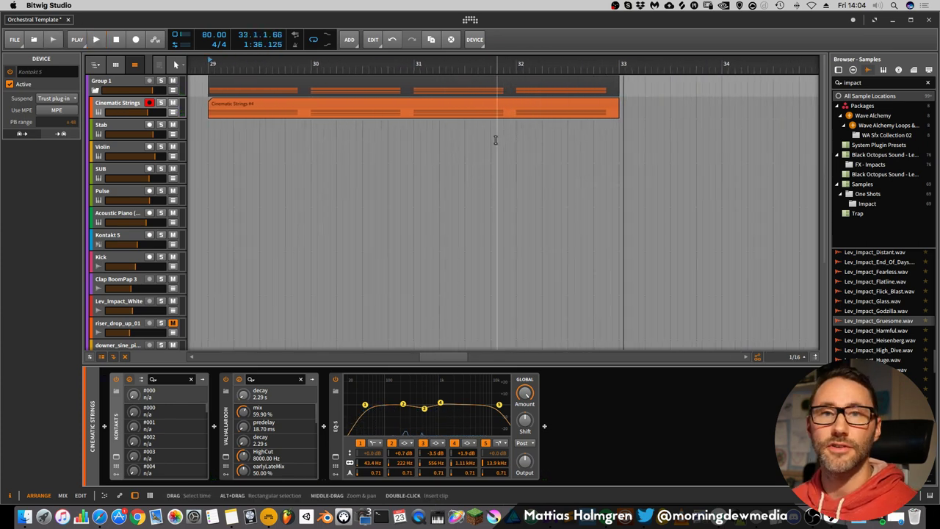
Step: Show the Ch. 1 Modulation automation lane of the Cinematic Strings track and make the lane taller
click(174, 114)
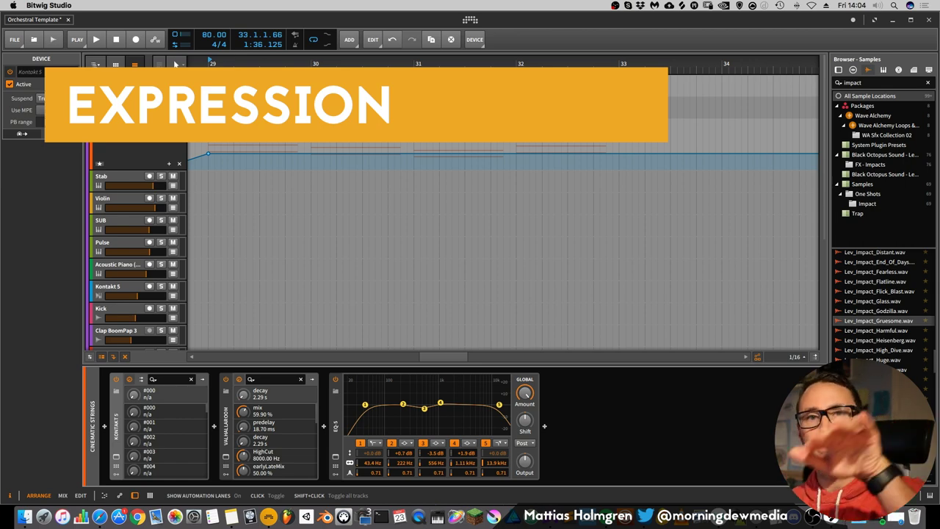
drag(341, 66, 378, 83)
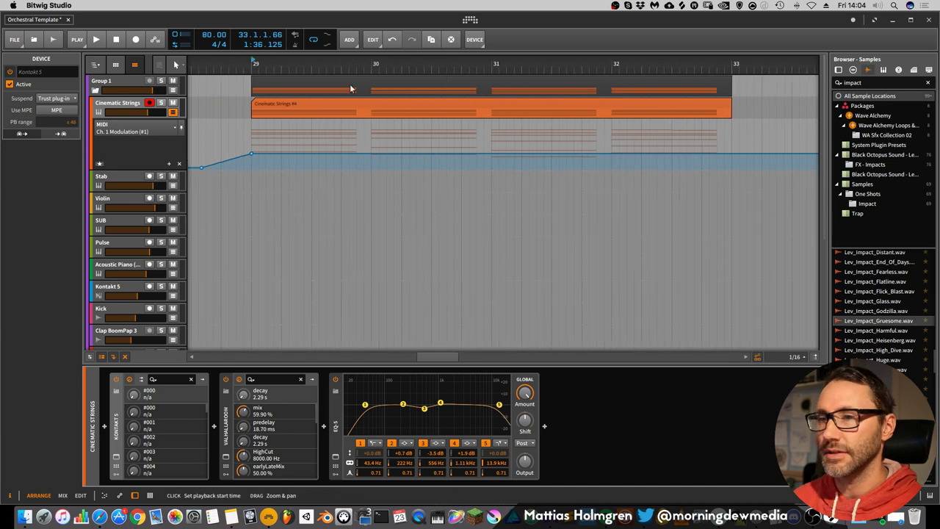
click(170, 126)
click(319, 147)
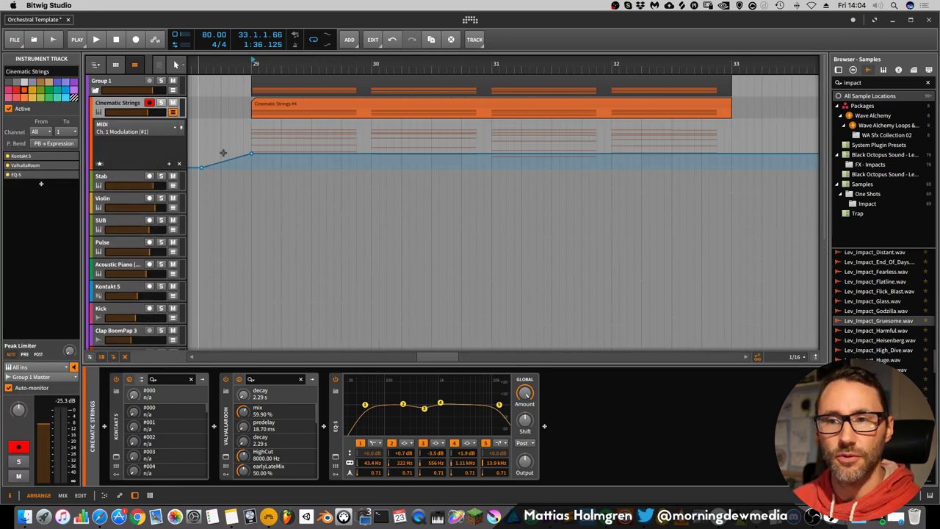
drag(142, 166, 142, 246)
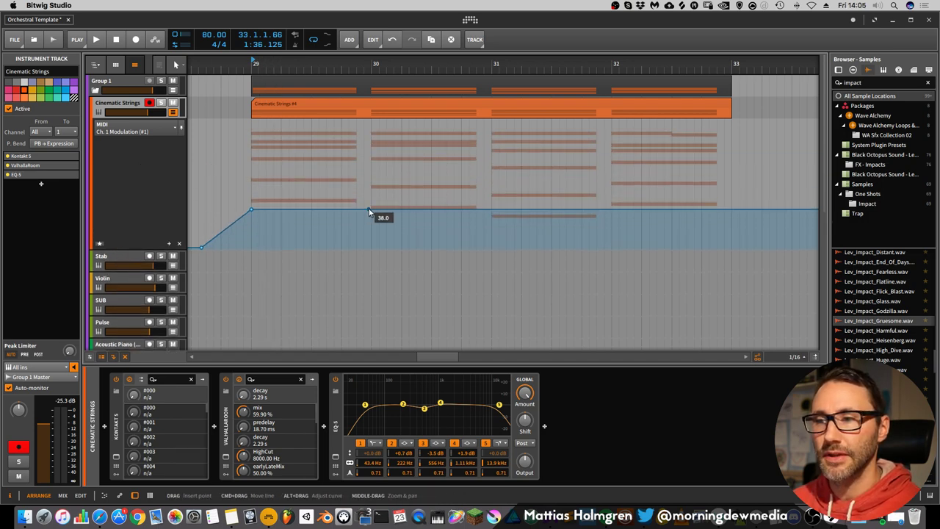
Step: Add modulation automation points of about 77 at 30.1, 33 at 30.4.4, 81 at 31.4.4 and 34 at 32.4.4
drag(369, 211, 371, 172)
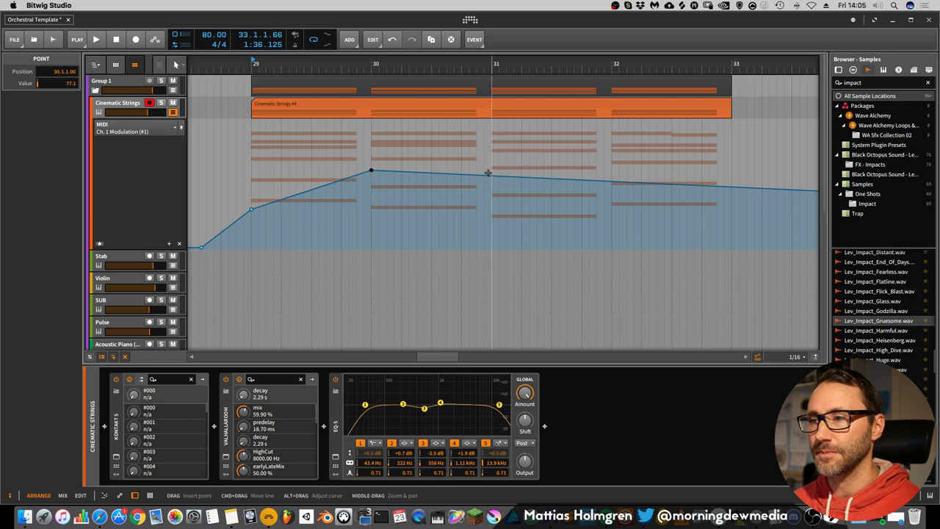
drag(489, 178, 483, 214)
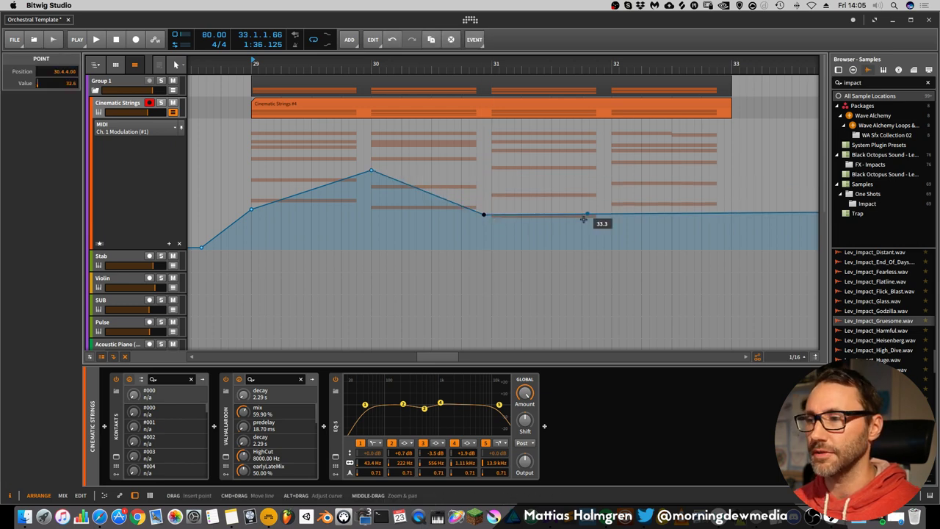
drag(605, 214, 604, 167)
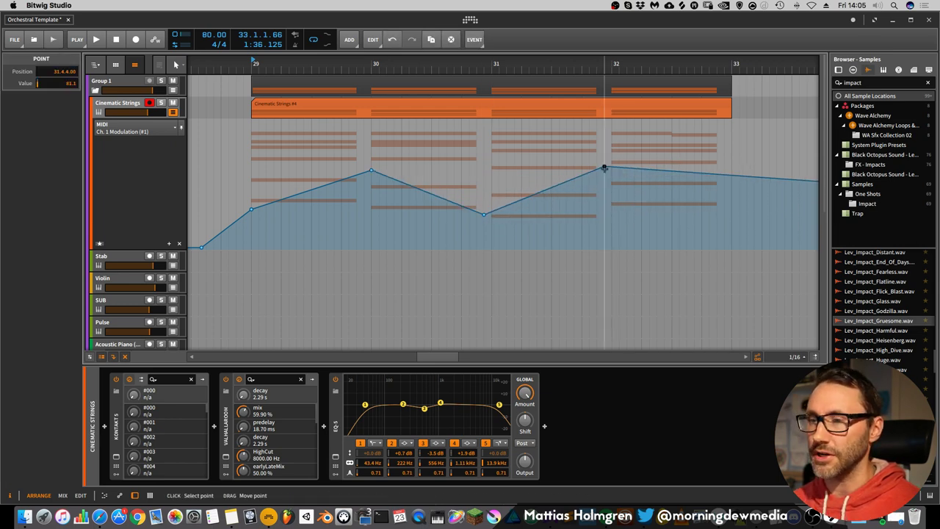
drag(724, 178, 724, 213)
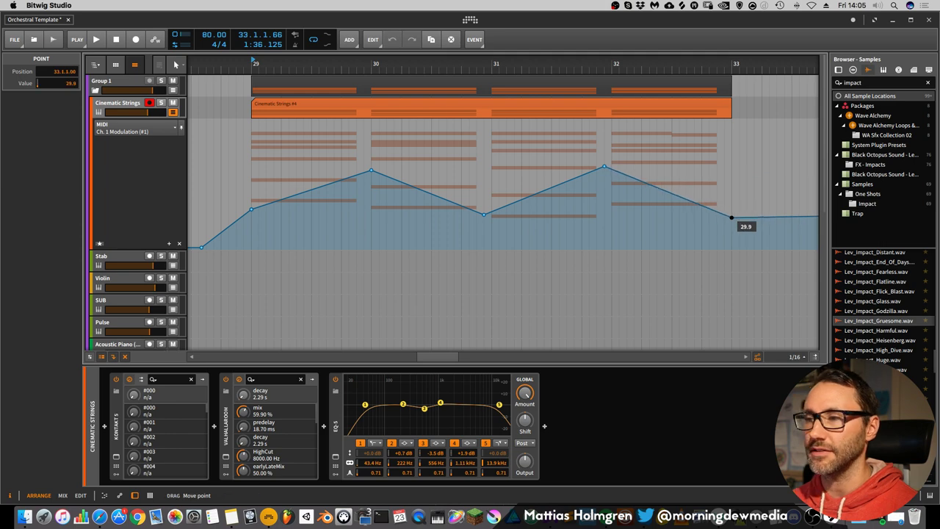
Step: During playback, shift the first modulation peak one sixteenth earlier, lower the dip to 16.1, set the opening point to 28.0 at 28.4.4 and curve the second rise
key(space)
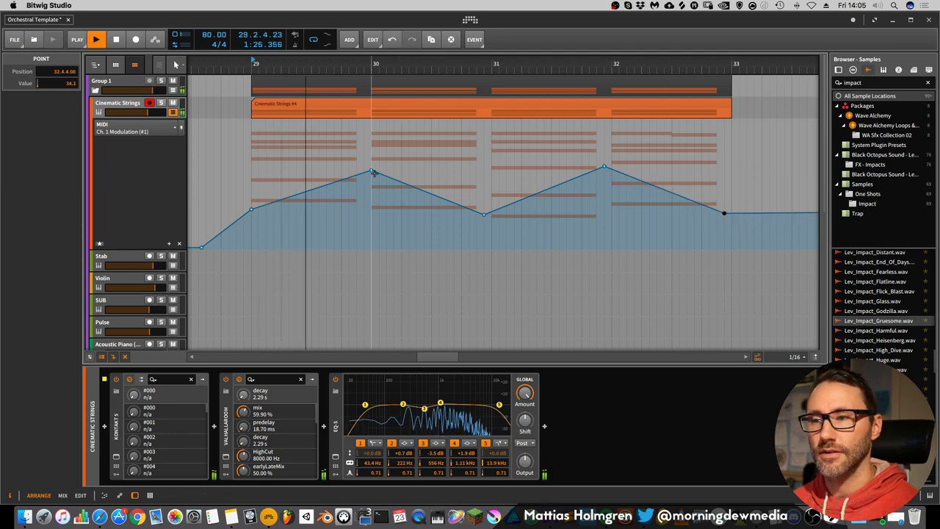
drag(372, 174, 363, 175)
drag(483, 214, 483, 236)
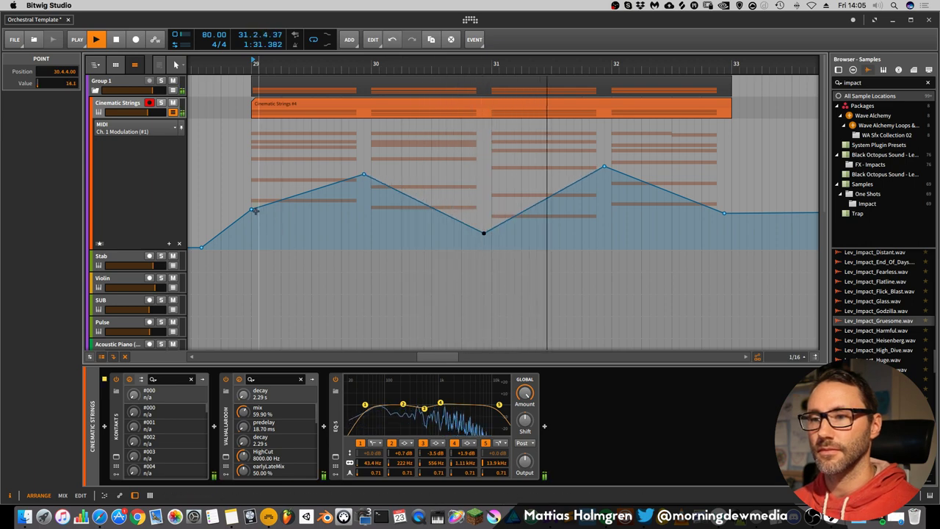
drag(251, 209, 243, 219)
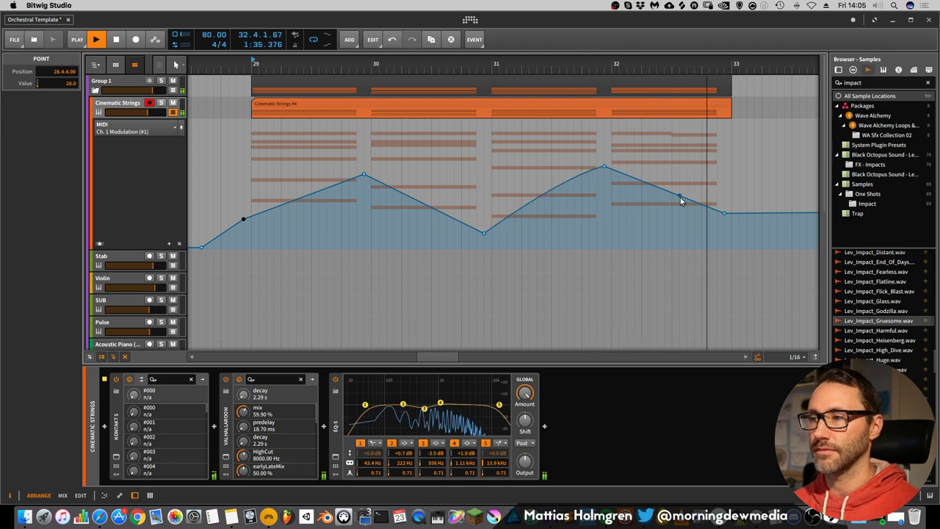
Step: Set the loop region to start at 29.1 with a length of four bars and play it
mouse_move(252, 70)
mouse_down()
mouse_move(775, 70)
mouse_move(724, 70)
mouse_move(738, 70)
mouse_up()
key(space)
click(736, 70)
key(space)
drag(573, 65, 537, 52)
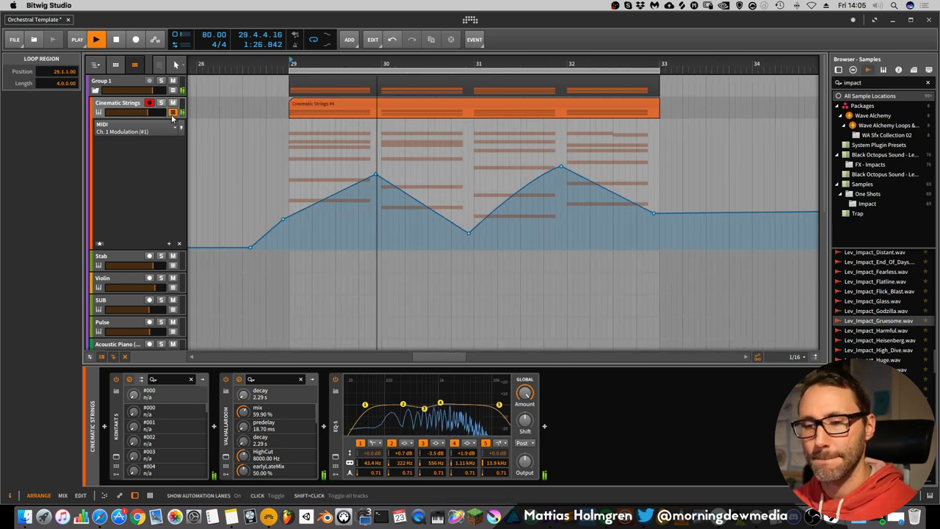
Step: Review the Cinematic Strings clip's notes and modulation curve during loop playback, stop it and hide the automation lane
double_click(400, 104)
drag(461, 162, 428, 159)
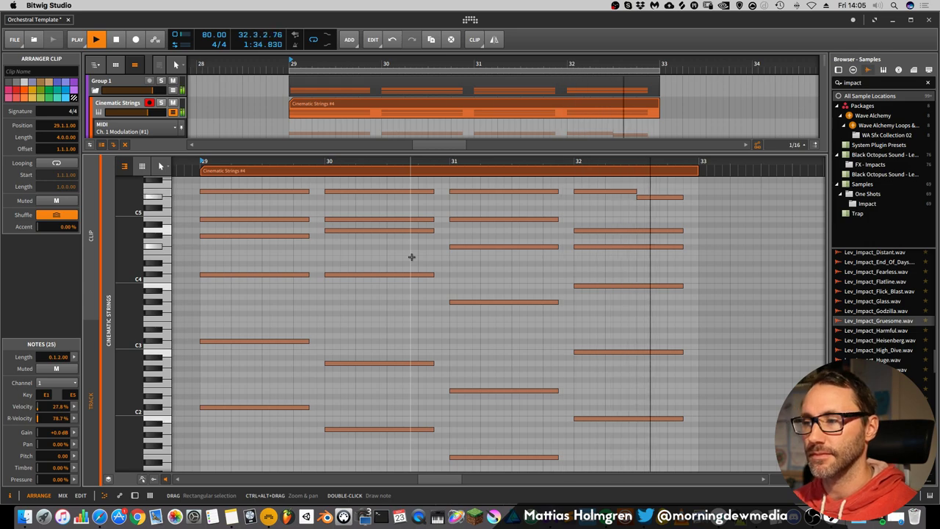
key(m)
key(d)
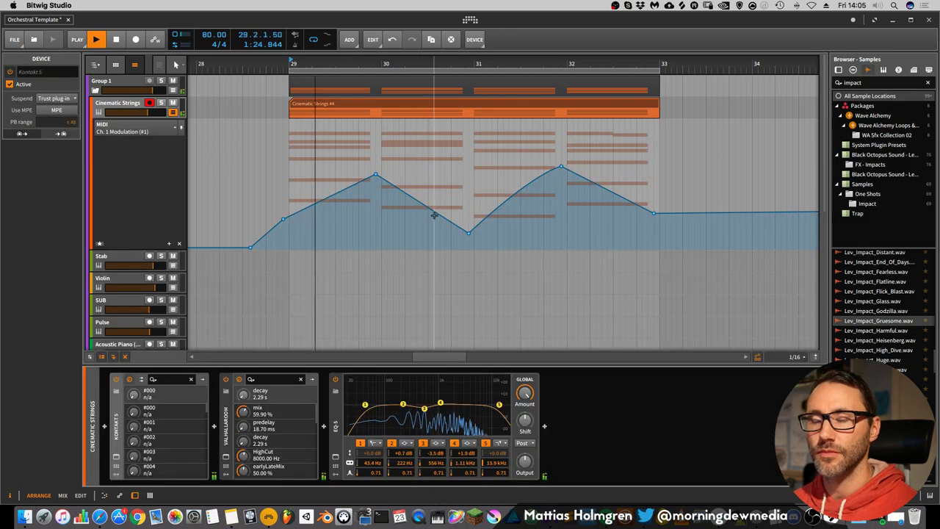
click(174, 112)
key(space)
Step: Copy the Cinematic Strings clip at bar 29 onto the SUB track at the same position
click(136, 106)
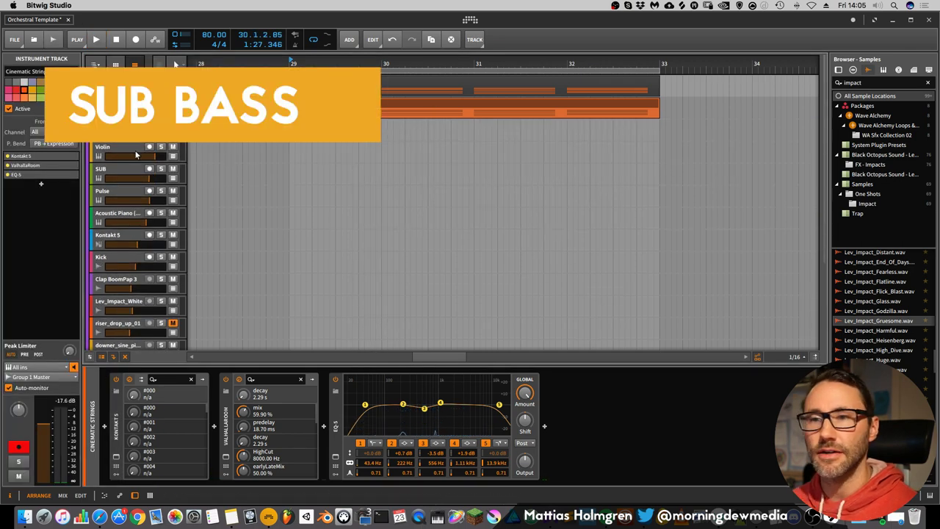
click(311, 104)
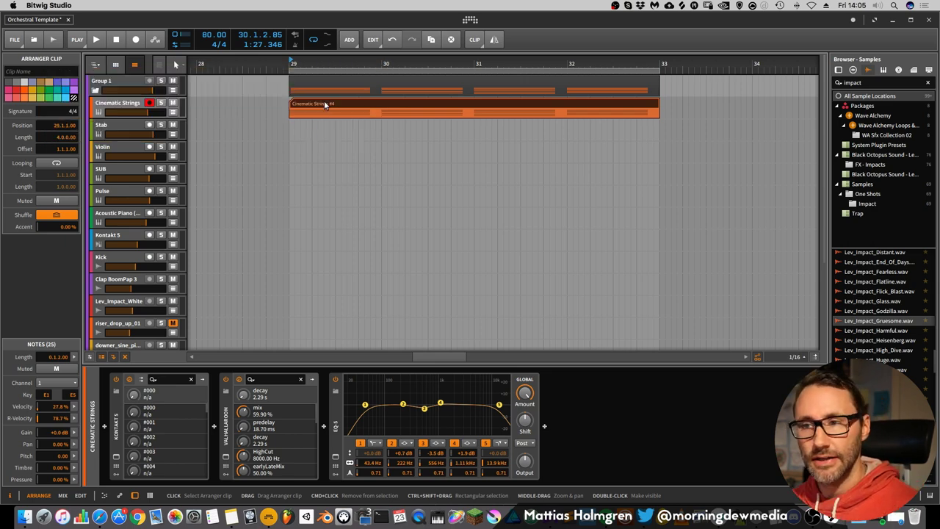
drag(324, 103, 324, 174)
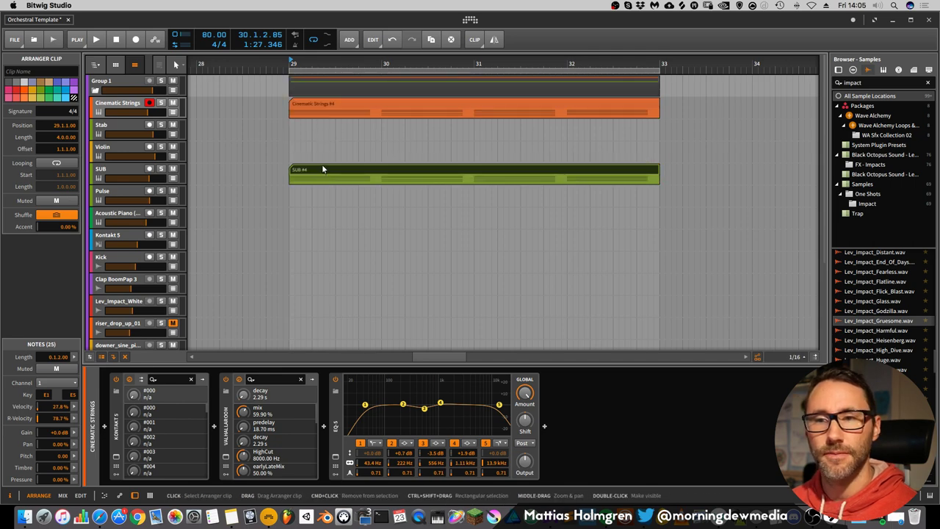
Step: Delete all notes in the SUB clip except the lowest bass line of C#2, A1, E1 and B1
double_click(322, 166)
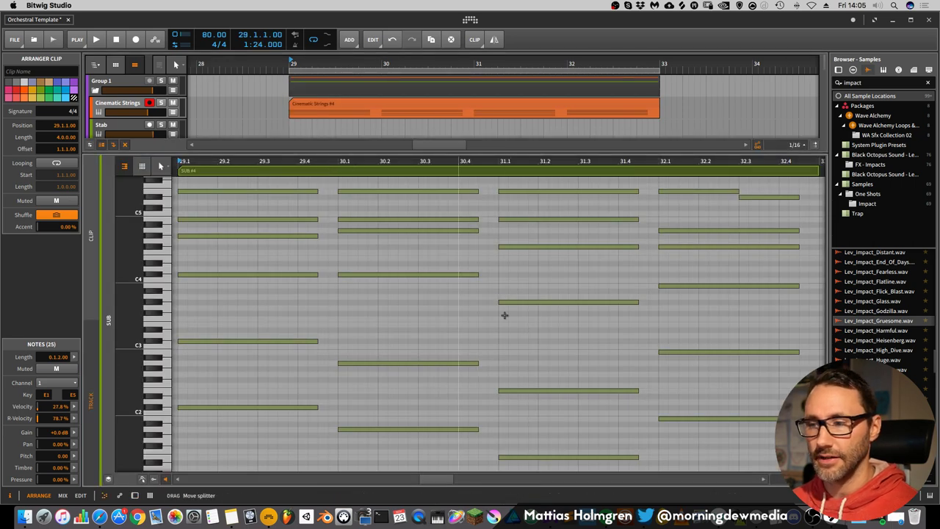
drag(694, 392, 262, 170)
key(Delete)
click(777, 234)
key(Delete)
scroll(429, 301, down, 3)
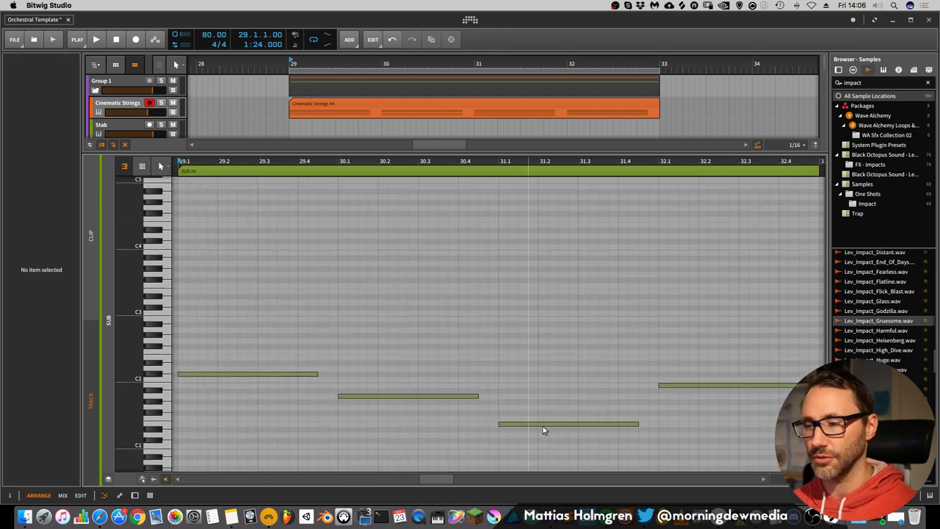
Step: Show the SUB track's Polysynth device settings, play the loop from bar 29 and solo the SUB track
key(d)
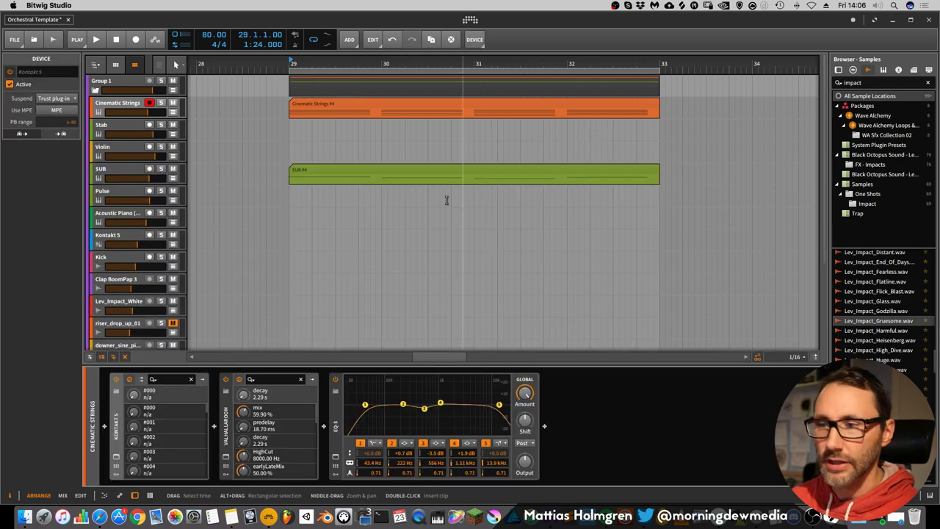
click(114, 171)
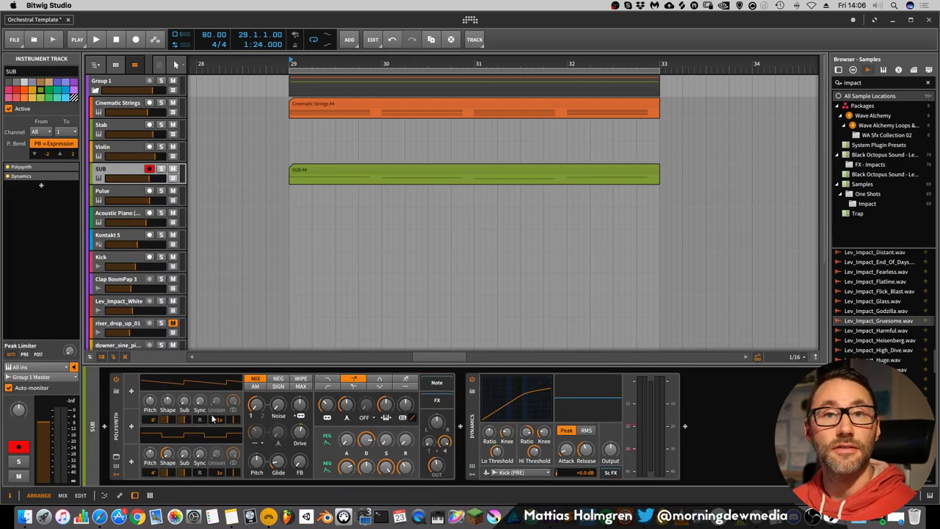
click(116, 424)
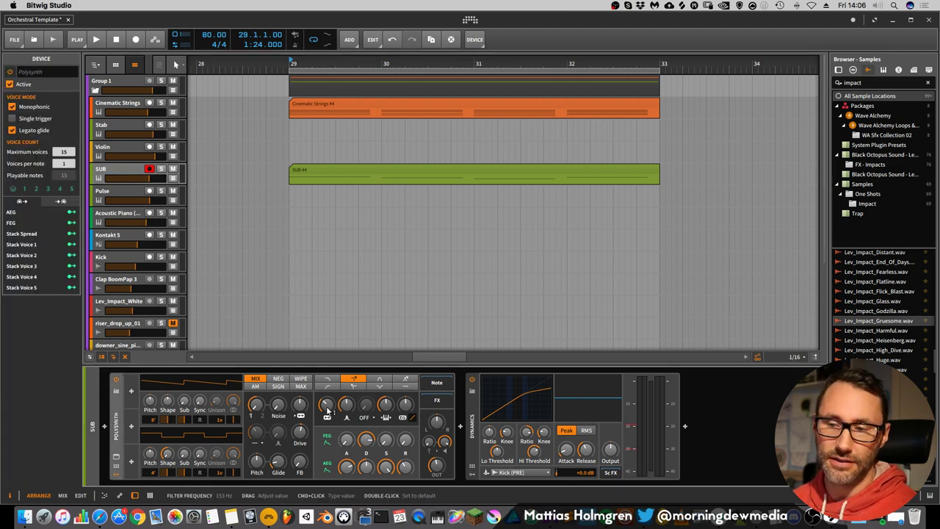
key(space)
click(160, 169)
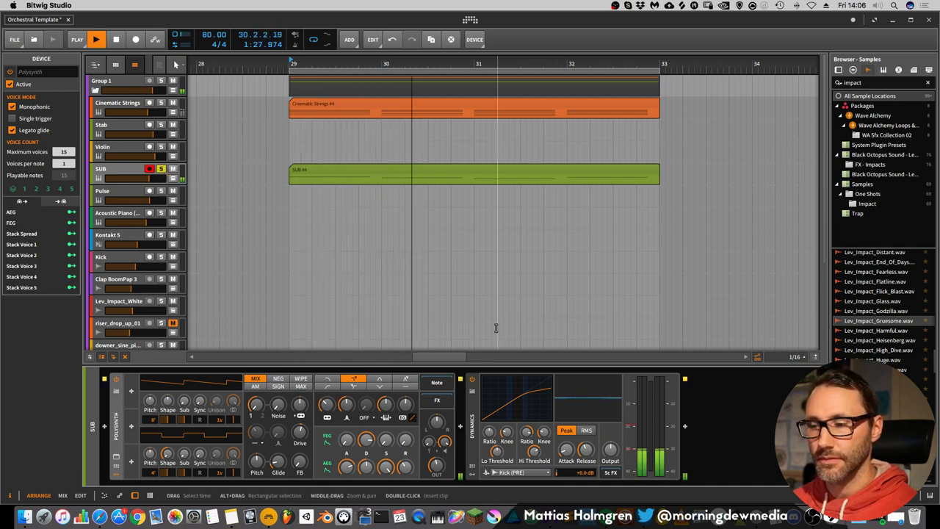
Step: Set the octave of the SUB Polysynth's first oscillator to 16' while auditioning the track
key(space)
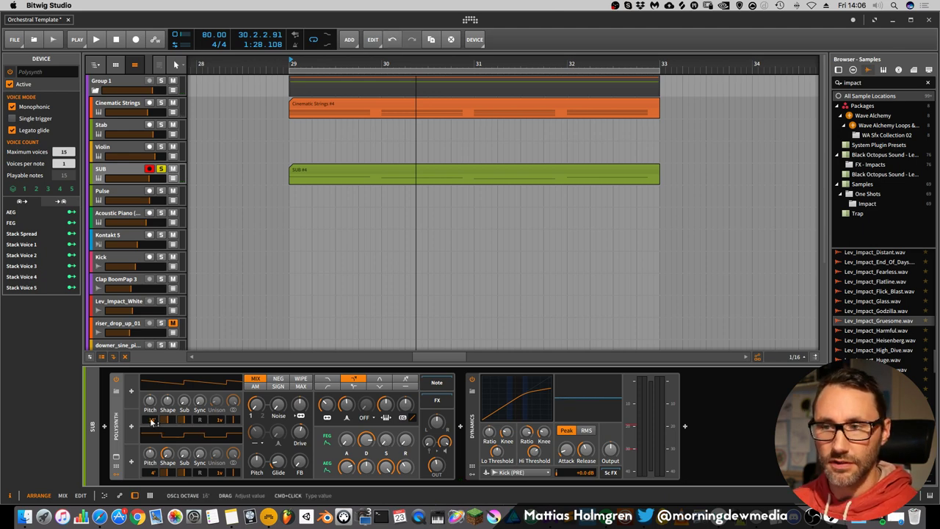
key(space)
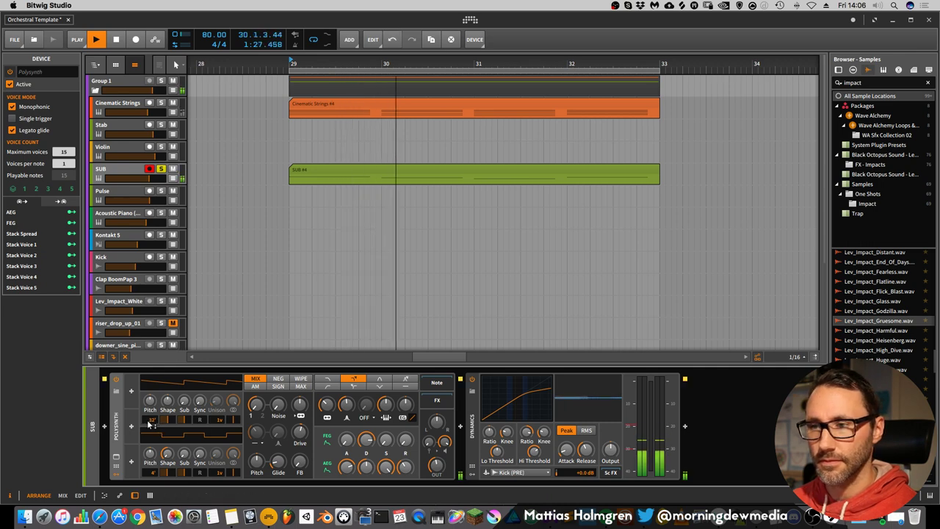
Step: Insert a Spectrum Analyzer into the Polysynth's FX chain on the SUB track
click(436, 401)
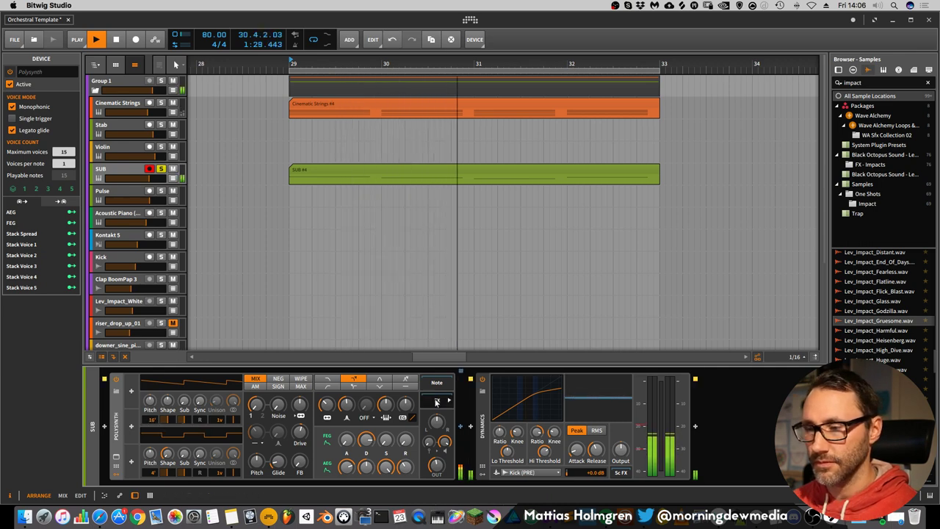
click(464, 430)
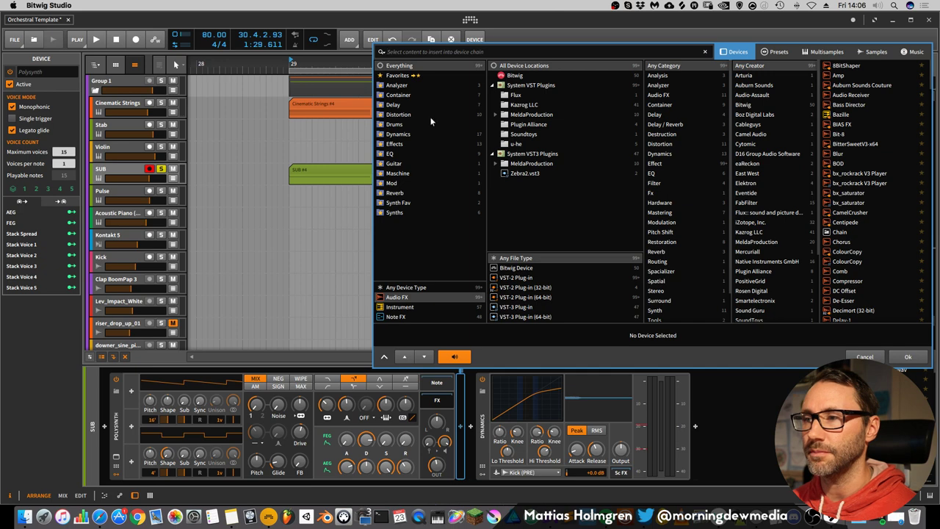
click(390, 153)
click(838, 73)
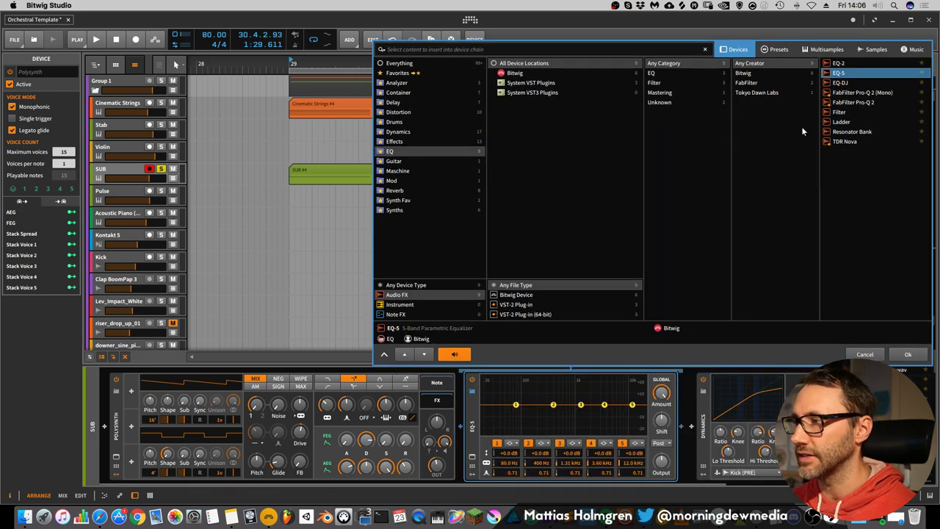
text(spectr)
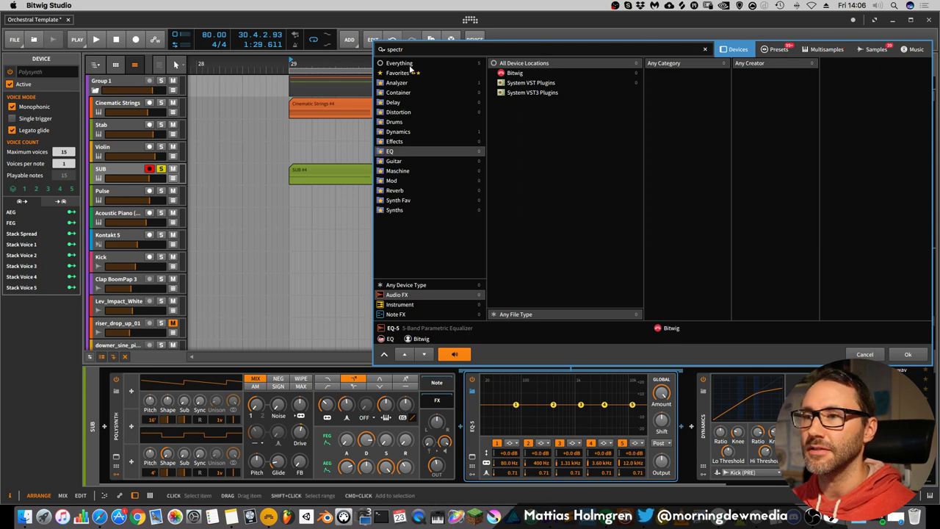
click(411, 64)
double_click(852, 102)
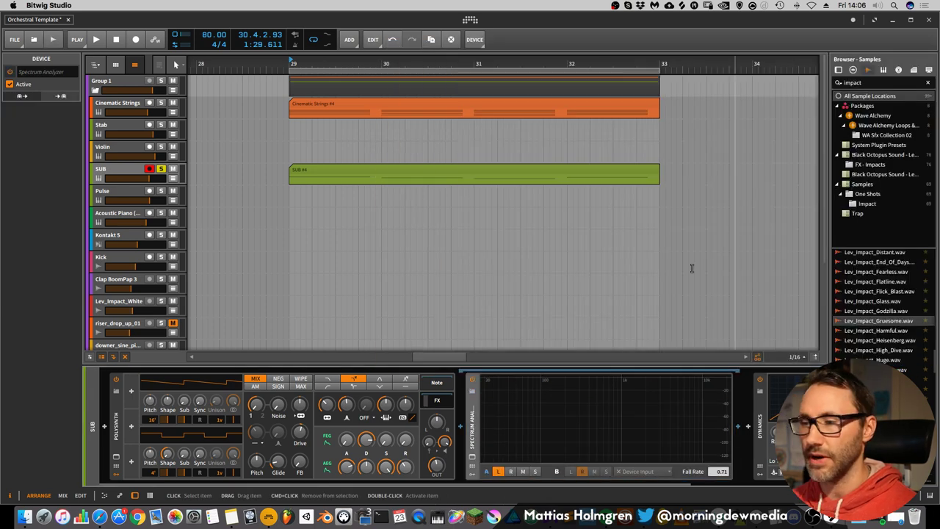
Step: Play the soloed SUB track and examine its low frequencies in the Spectrum Analyzer
key(space)
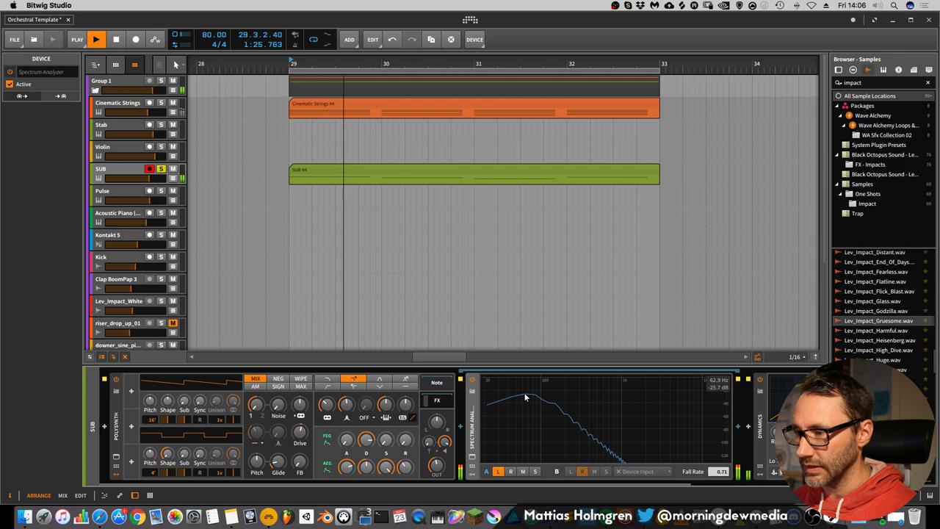
key(space)
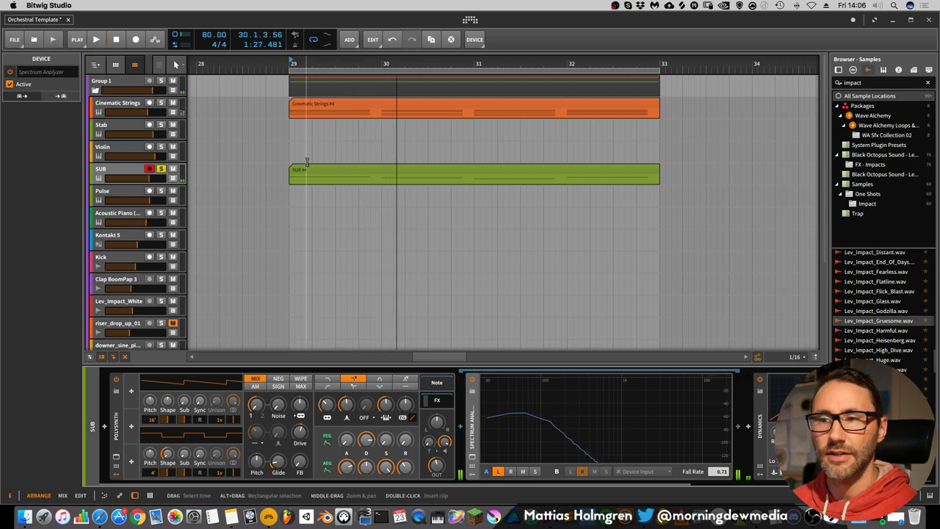
key(space)
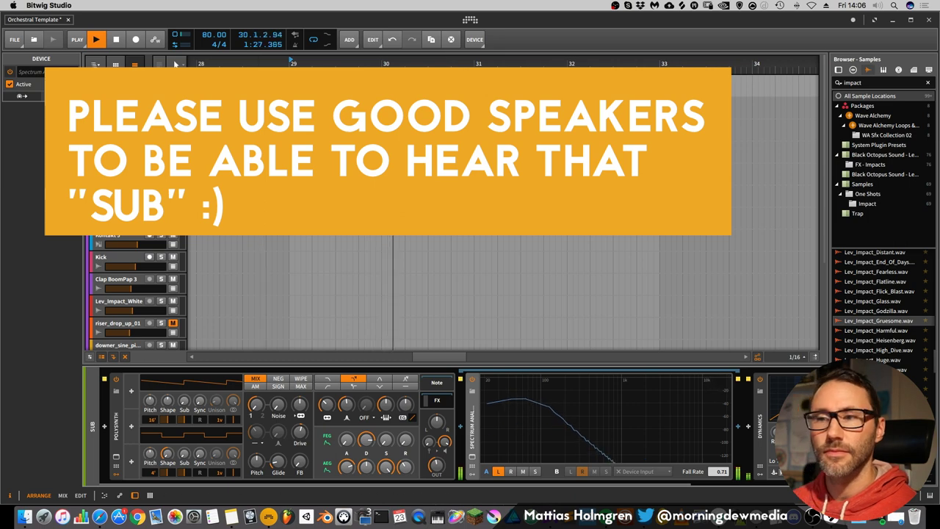
key(space)
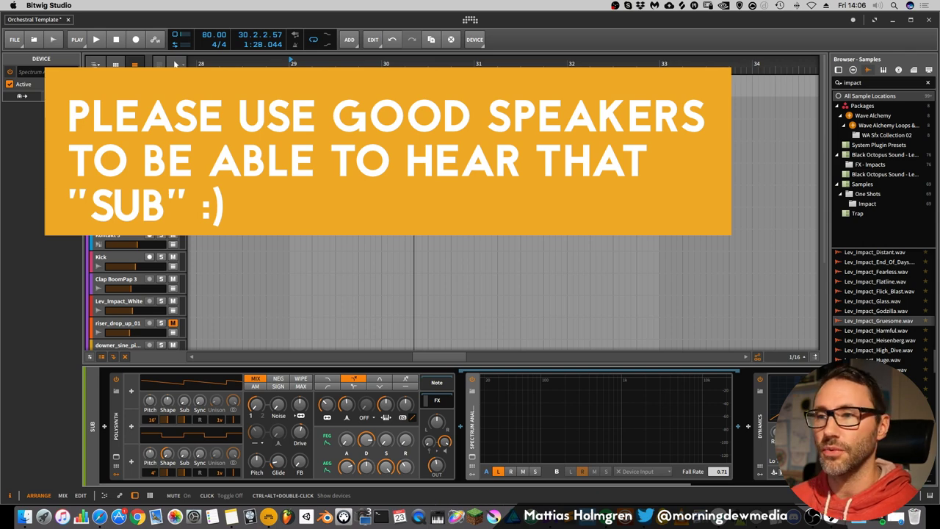
Step: Unsolo the SUB track and compare the loop with the sub bass muted and unmuted
key(space)
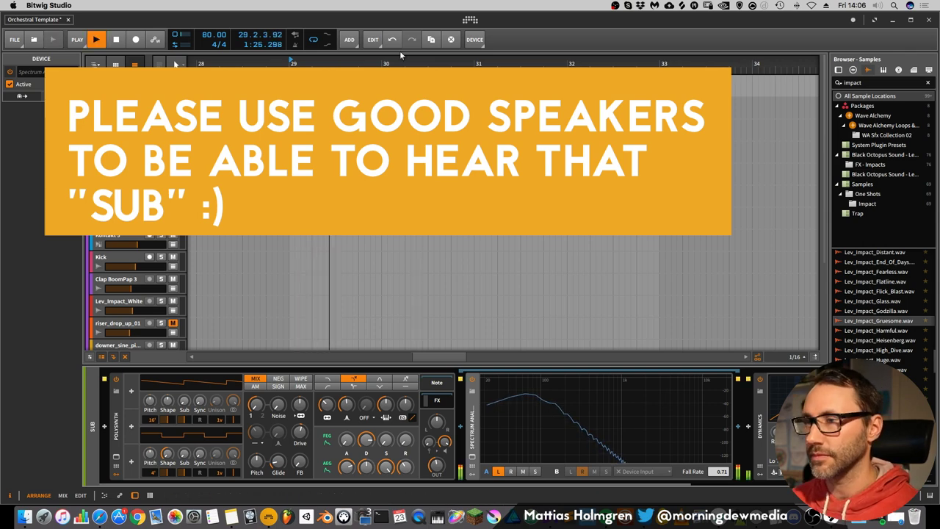
drag(422, 68, 425, 64)
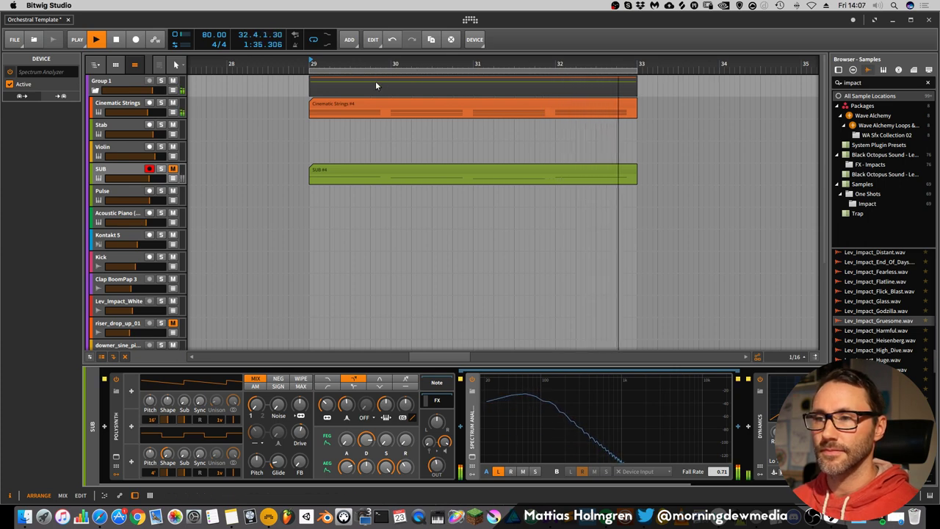
key(space)
key(space)
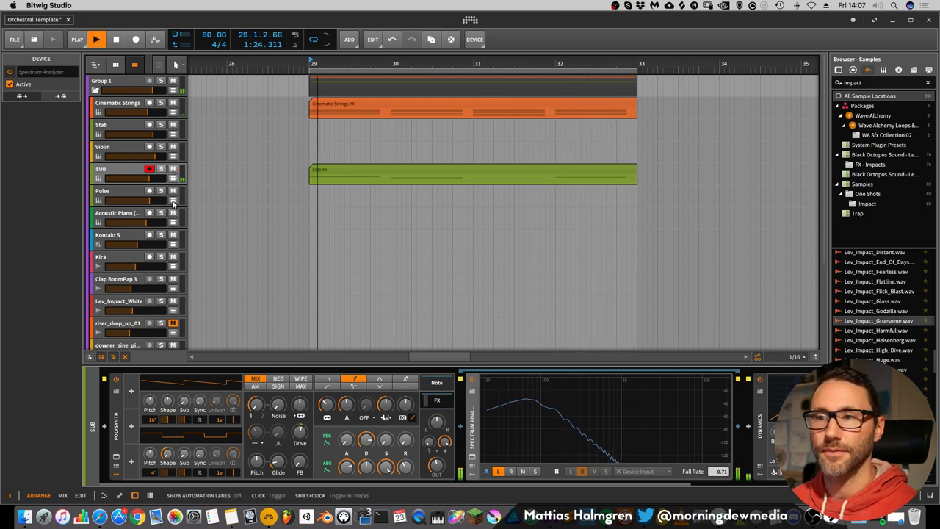
Step: Show an enlarged automation lane for the SUB track displaying Ch. 1 Modulation
click(172, 178)
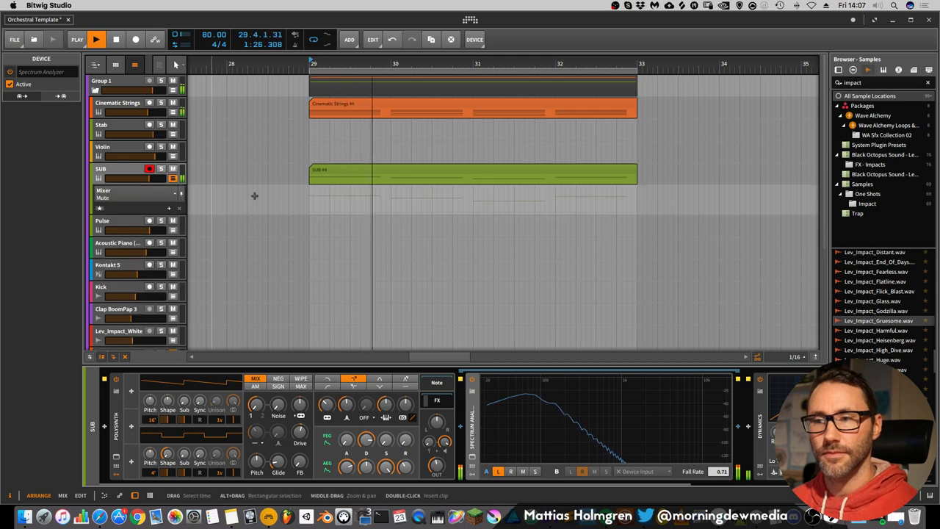
drag(161, 211, 161, 249)
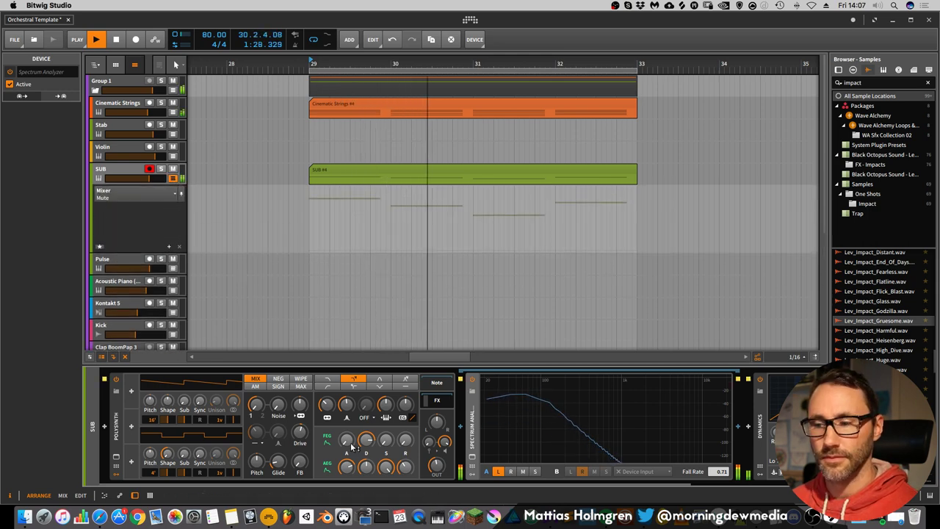
click(172, 197)
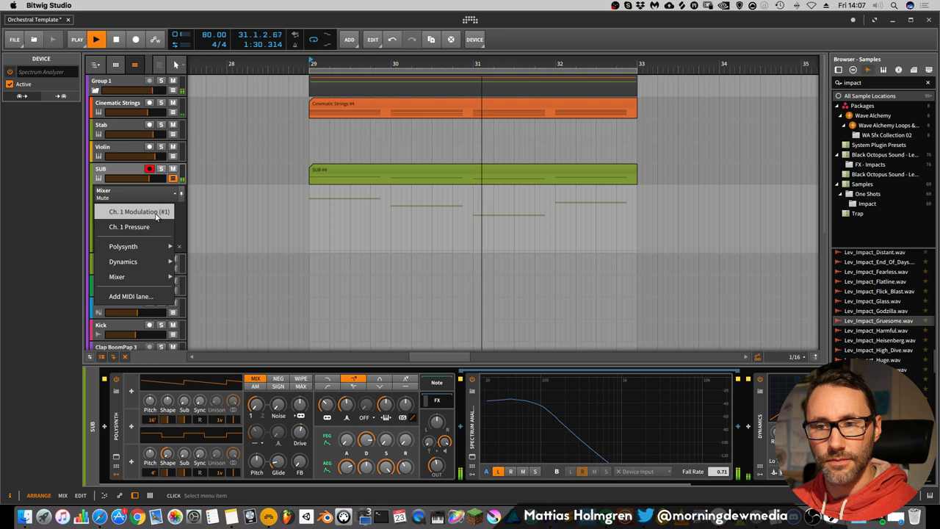
click(139, 211)
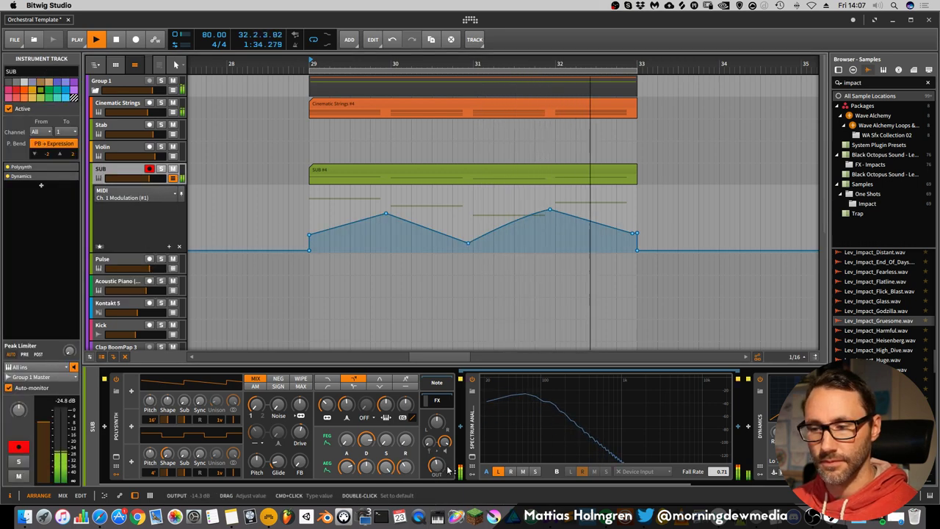
Step: Stop playback and switch the SUB automation lane to the mixer Volume parameter
key(space)
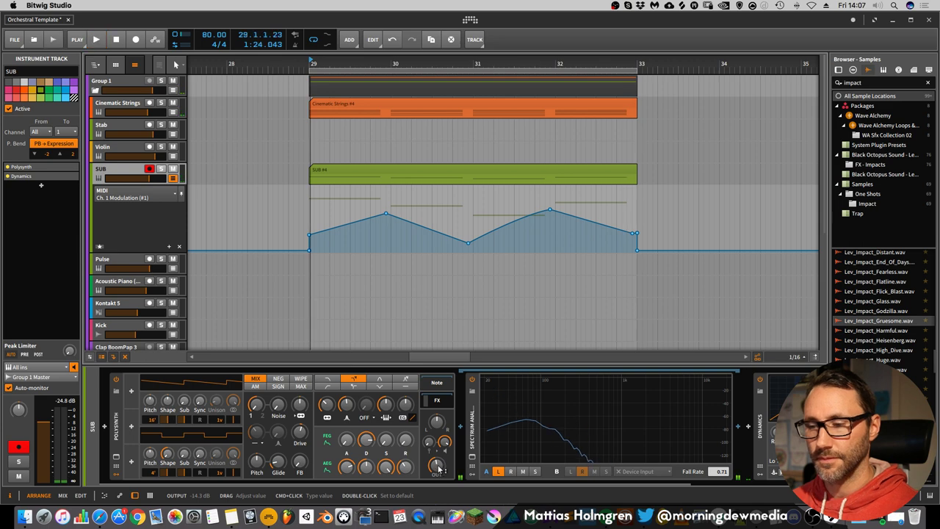
right_click(436, 467)
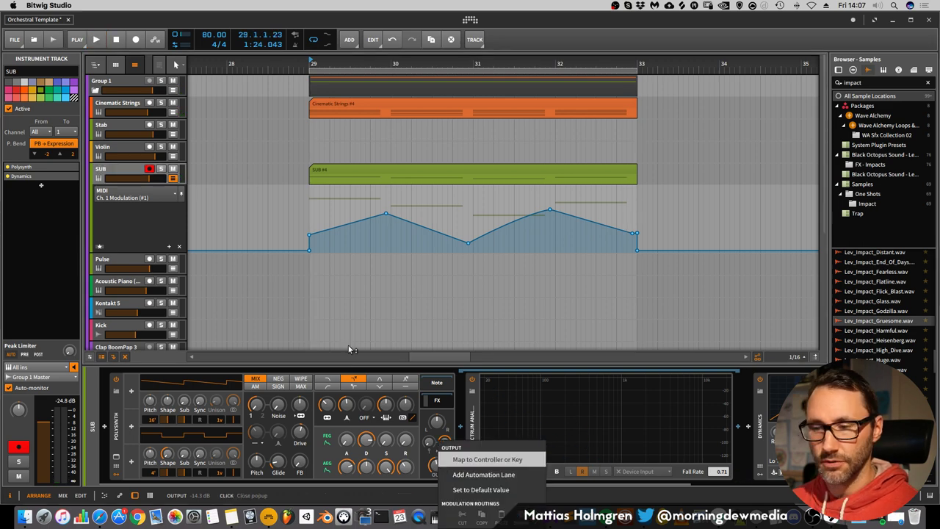
click(127, 202)
click(125, 197)
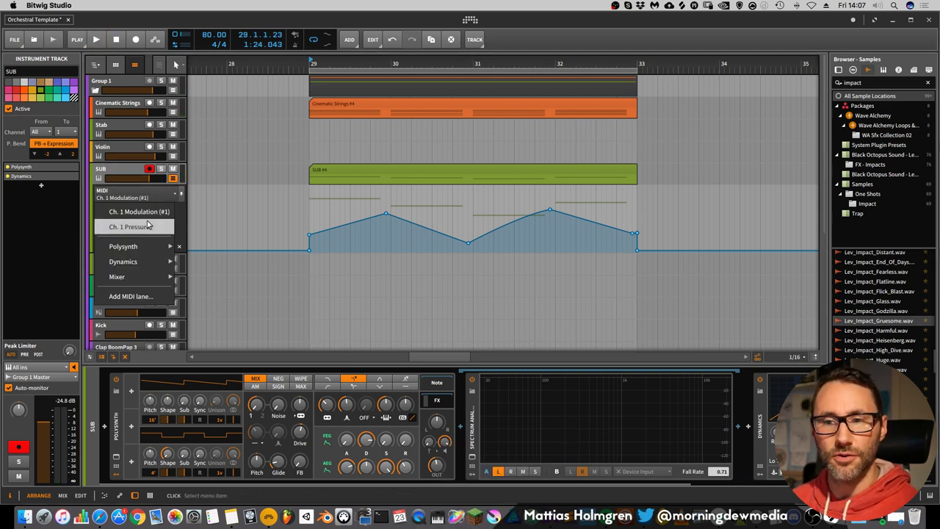
mouse_move(137, 280)
click(204, 276)
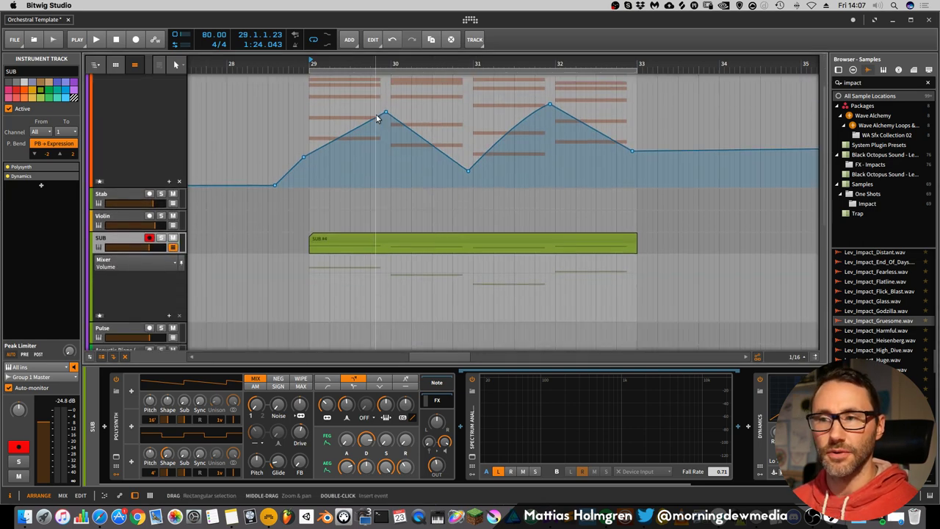
Step: Draw SUB volume automation rising to about -2.4 dB at bars 30 and 32, dipping to -27.1 dB before bar 31 and -33.0 dB before bar 33
scroll(370, 220, down, 2)
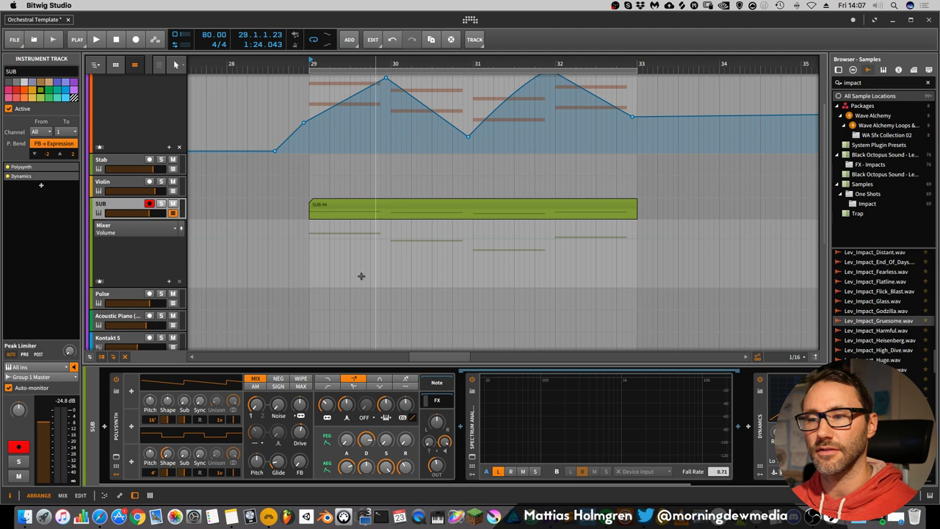
click(391, 243)
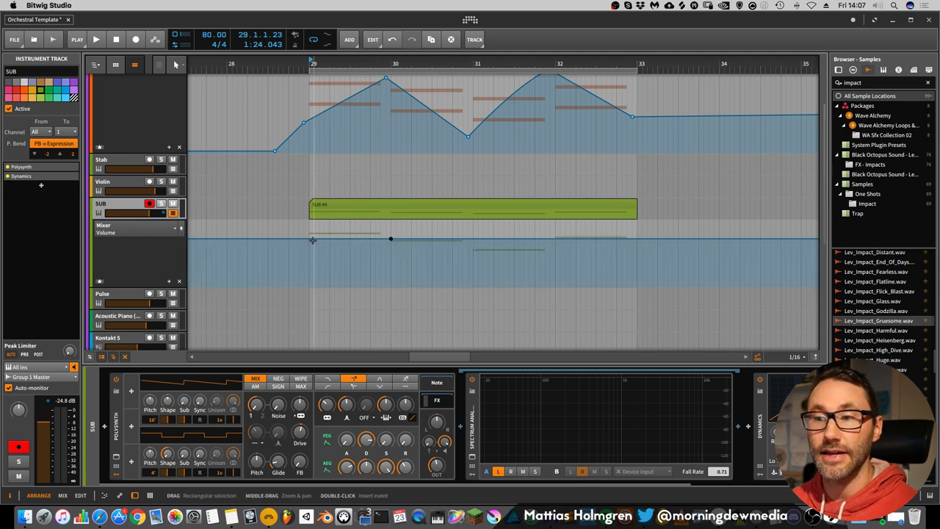
click(472, 239)
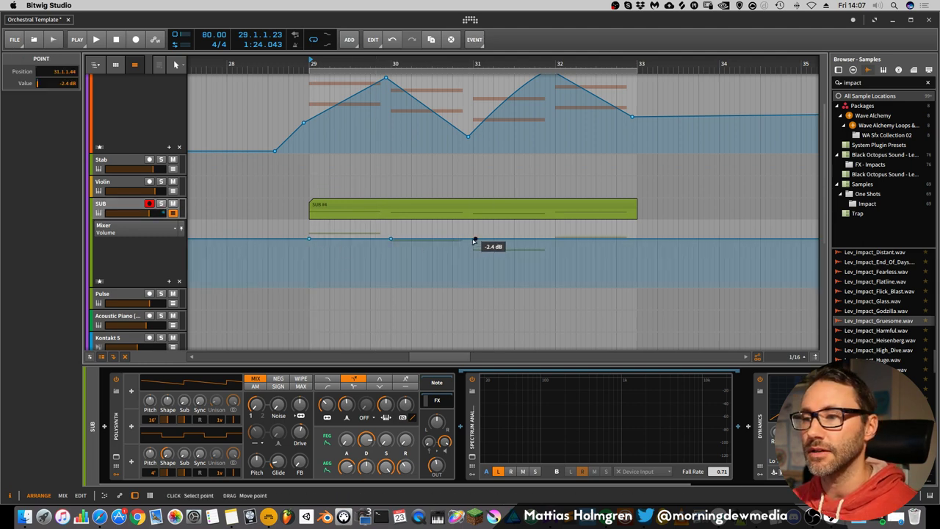
drag(308, 240, 303, 263)
drag(470, 241, 468, 267)
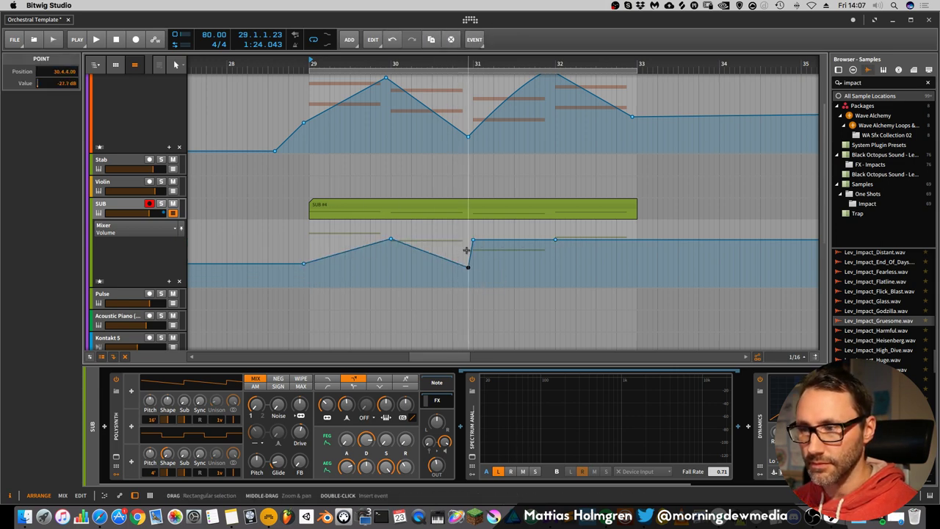
double_click(473, 240)
drag(623, 239, 632, 270)
Step: Play the loop and set the first SUB volume point to -39.6 dB at 29.1.1.00
key(space)
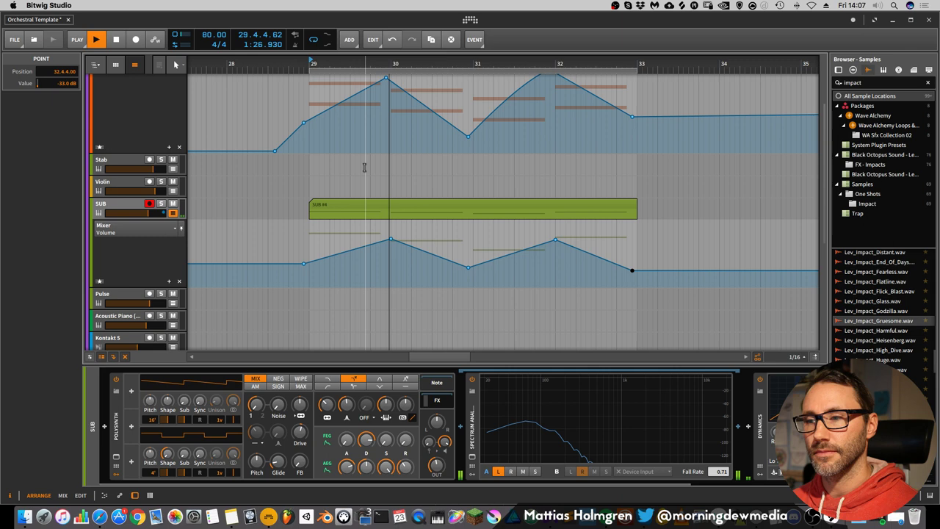
click(345, 469)
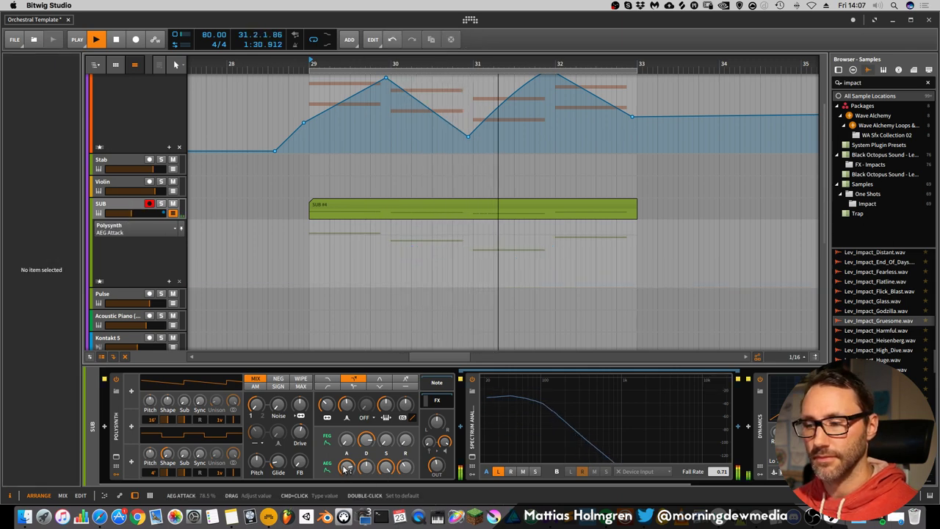
click(167, 232)
click(120, 246)
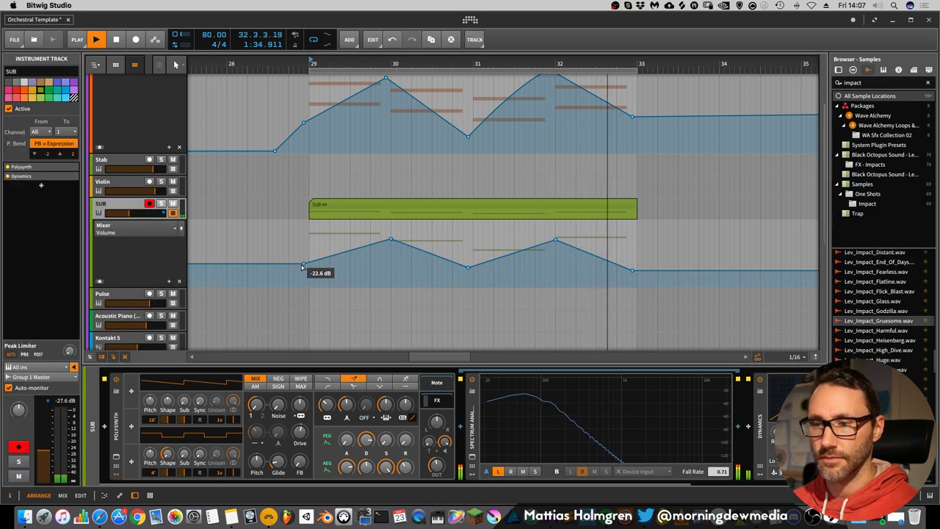
click(308, 274)
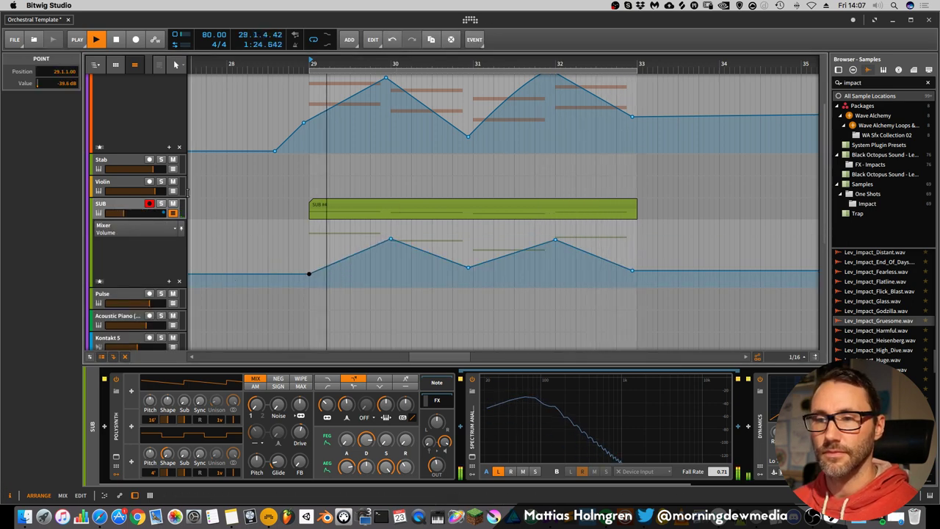
Step: Hide the automation lanes of the SUB and Cinematic Strings tracks
click(172, 214)
scroll(350, 220, up, 3)
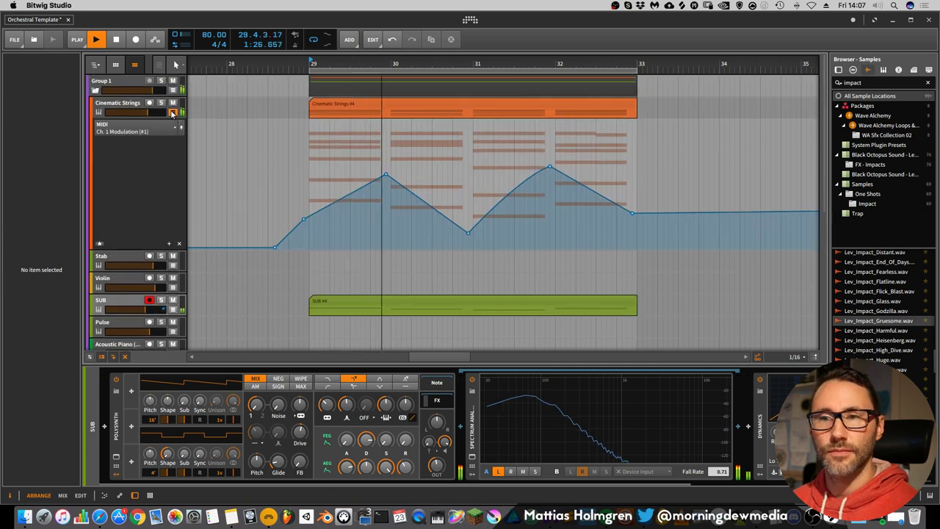
click(172, 111)
Step: Listen to the looped strings and sub bass together from bar 29, and stop playback
drag(416, 58, 464, 59)
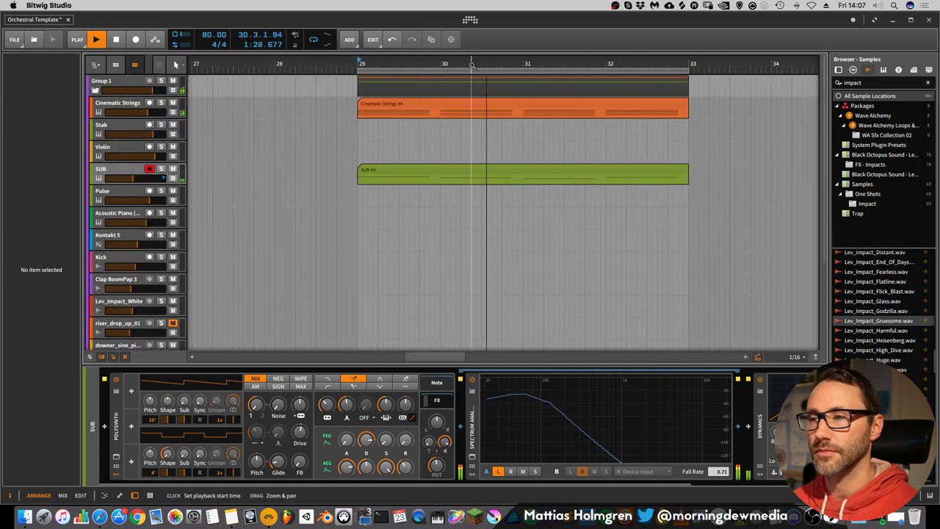
click(149, 168)
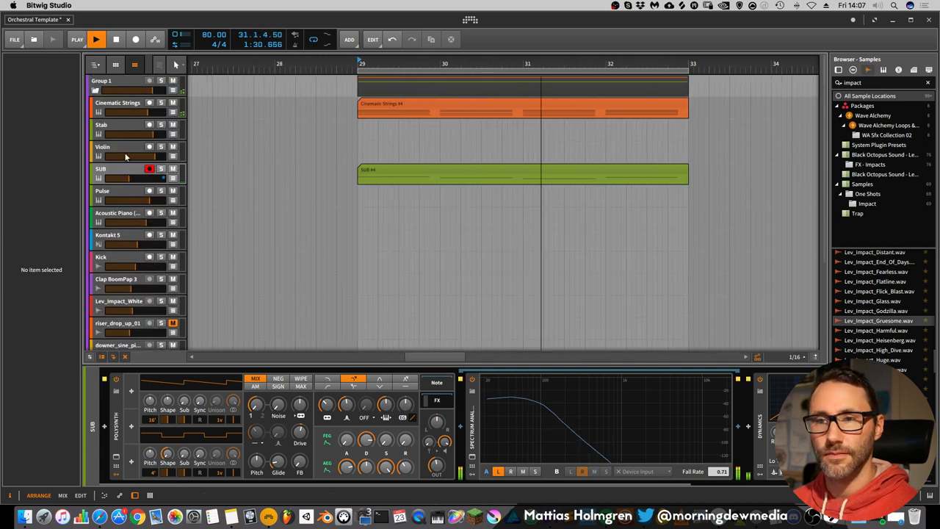
drag(449, 62, 441, 29)
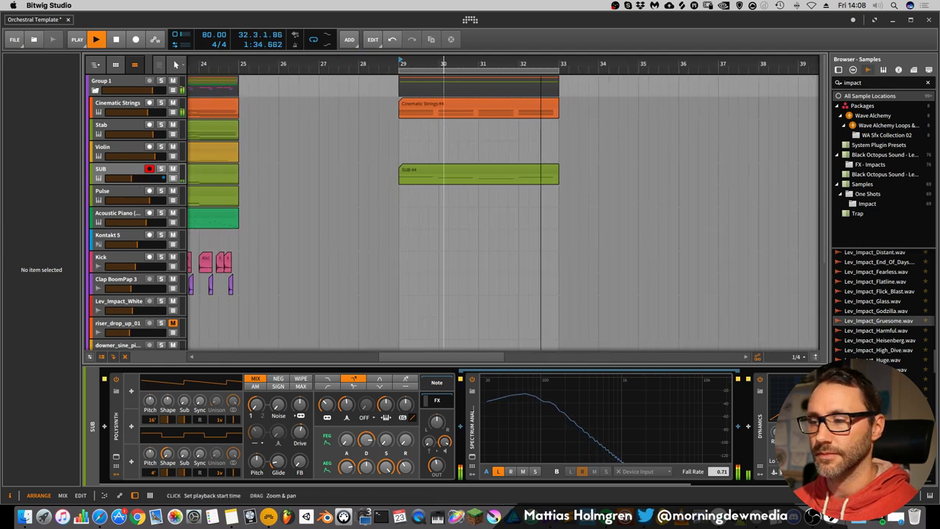
double_click(441, 104)
key(space)
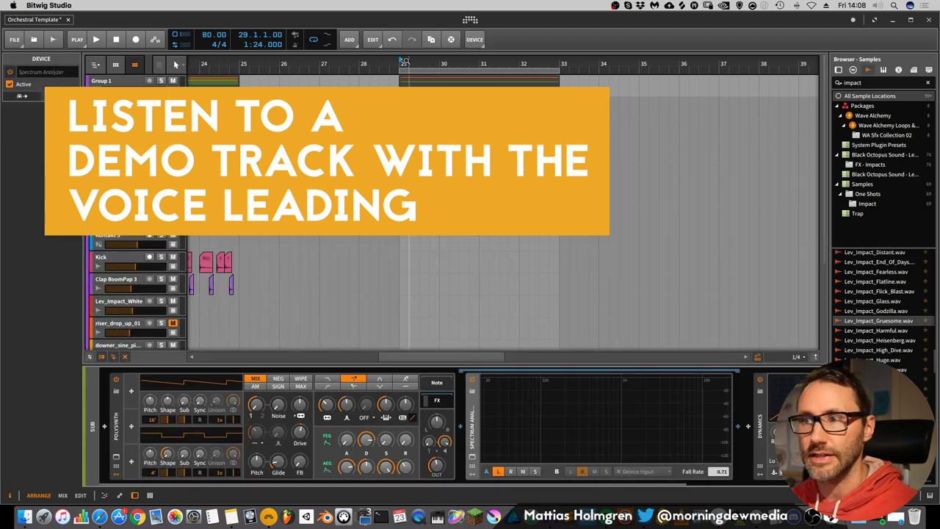
Step: Play the demo arrangement from bar 1 and examine the voice leading in the Cinematic Strings clips' notes across bars 1 to 25
drag(404, 62, 617, 57)
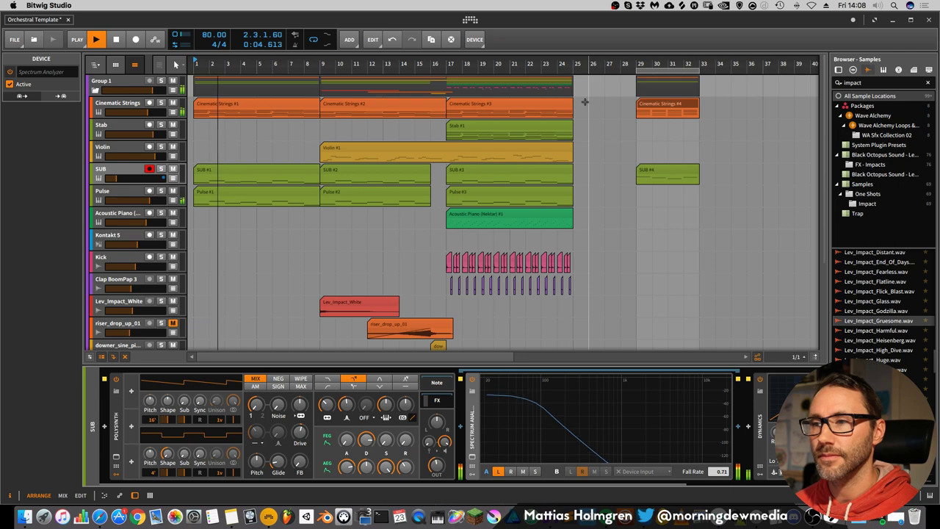
double_click(271, 103)
drag(464, 164, 464, 95)
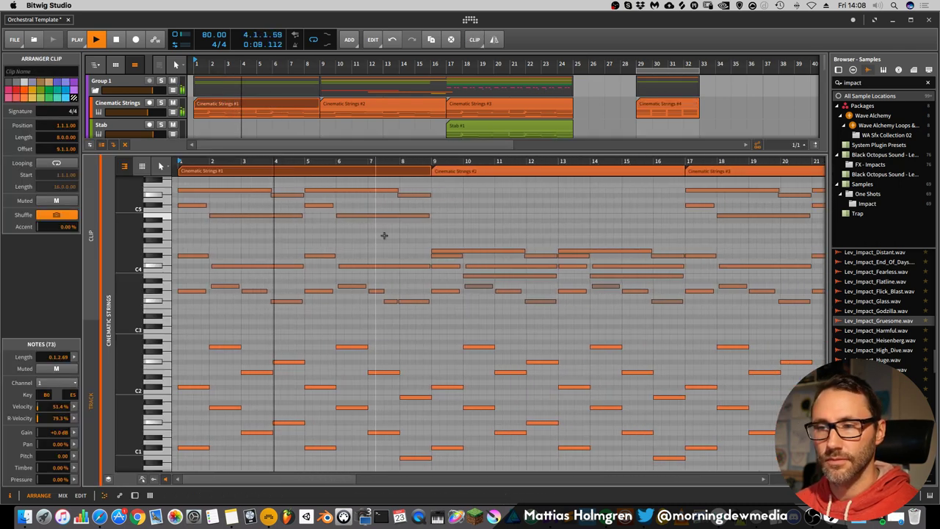
scroll(410, 238, down, 2)
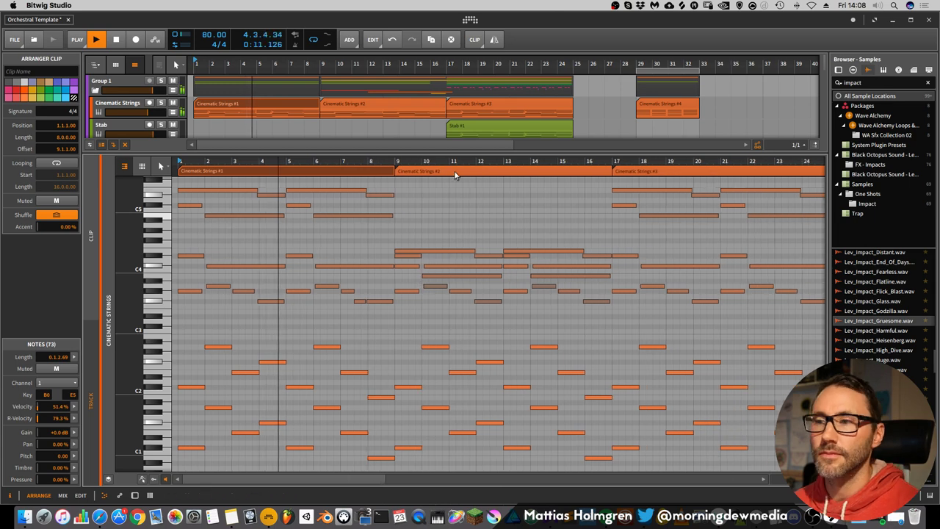
mouse_move(455, 162)
mouse_down()
mouse_move(455, 143)
mouse_move(436, 162)
mouse_up()
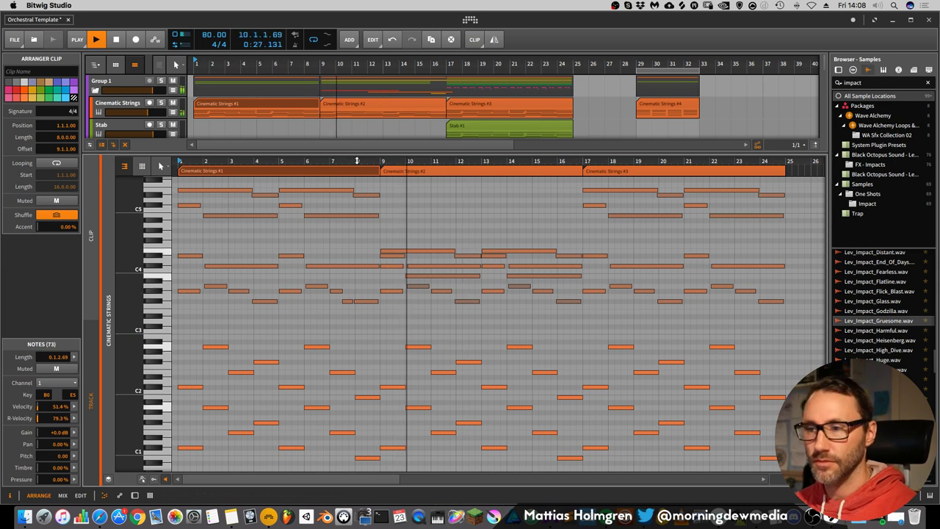
scroll(373, 129, down, 1)
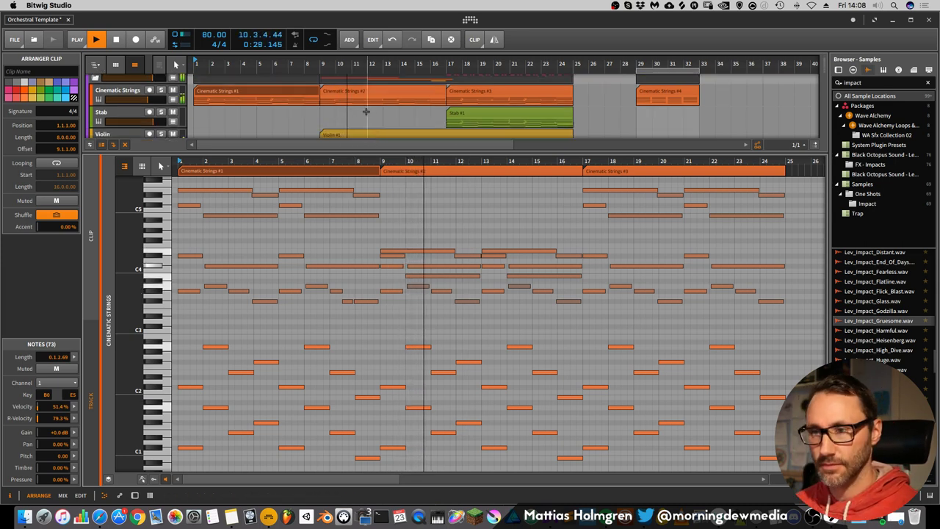
Step: Display the Violin notes layered with the Cinematic Strings notes and compare the two parts with Violin as the target layer
click(107, 480)
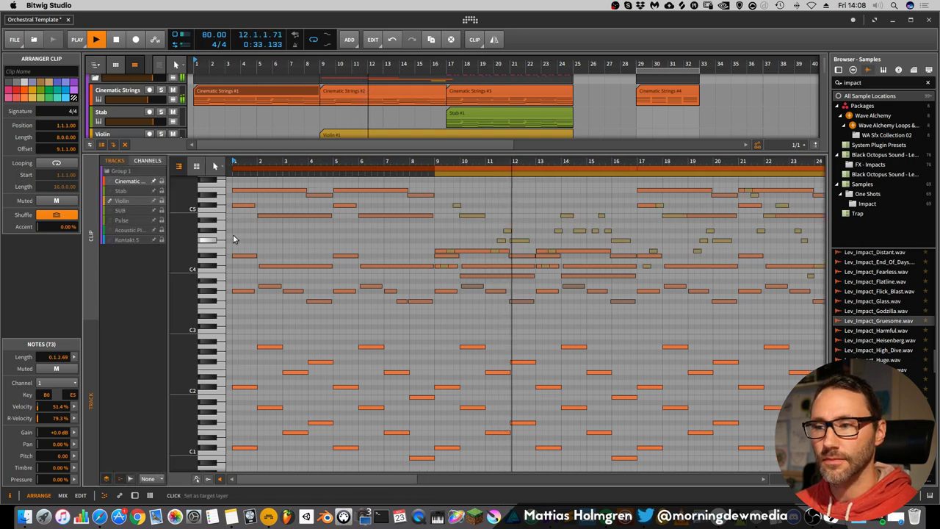
click(127, 203)
super+click(127, 203)
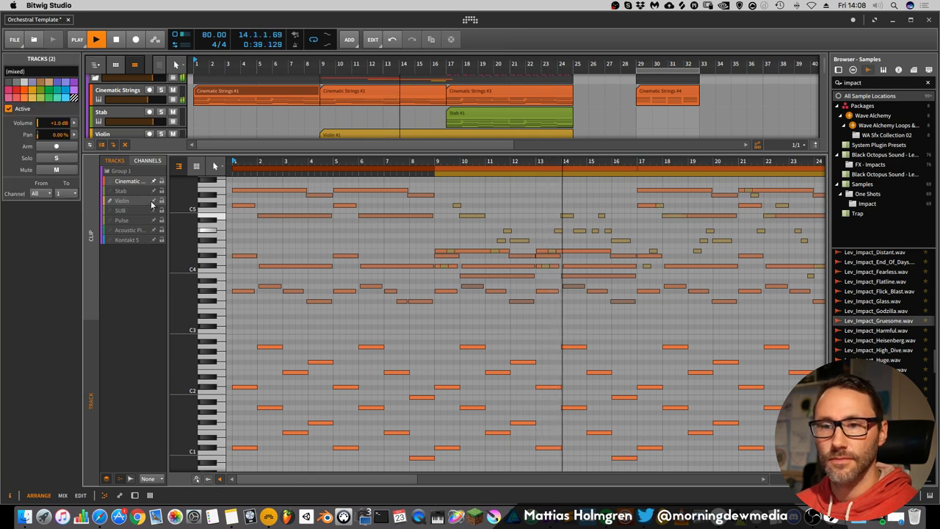
click(132, 201)
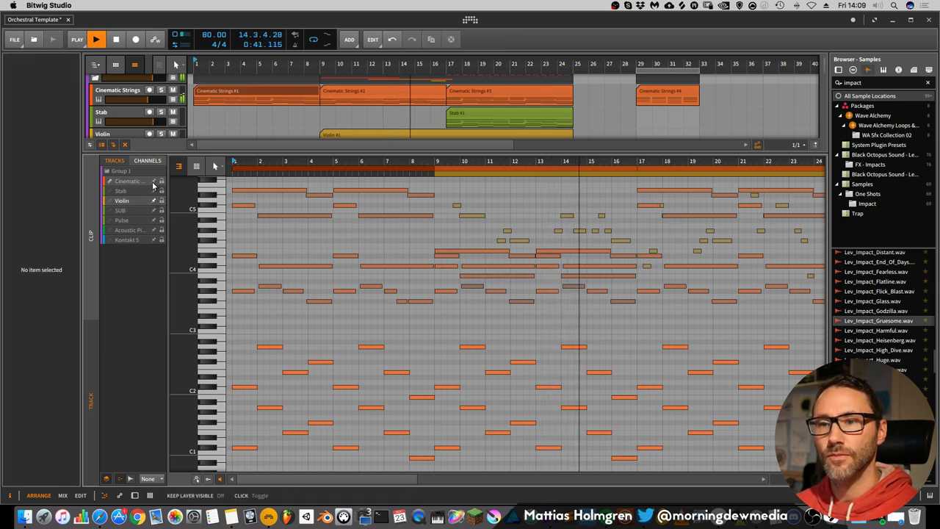
drag(613, 161, 496, 183)
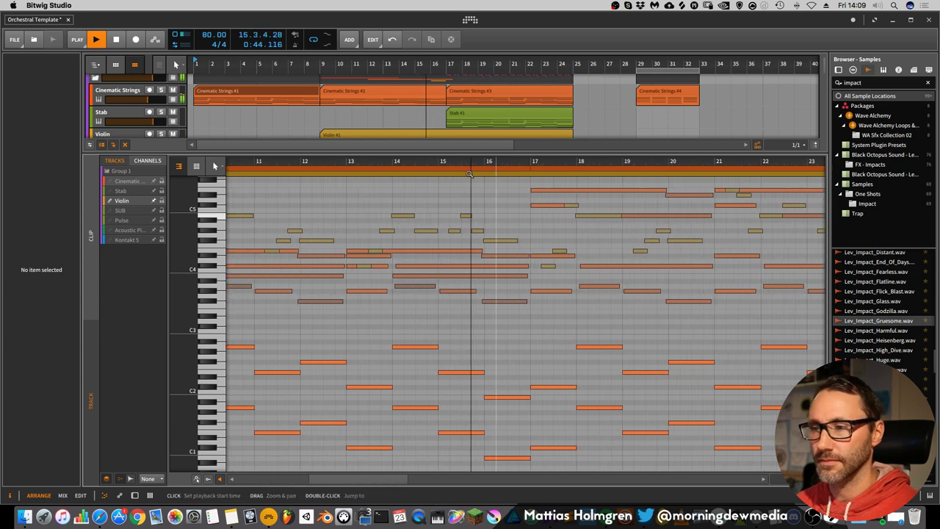
Step: Turn off layered editing and examine the Violin clip's melody on its own across bars 9 to 25
click(107, 477)
click(392, 135)
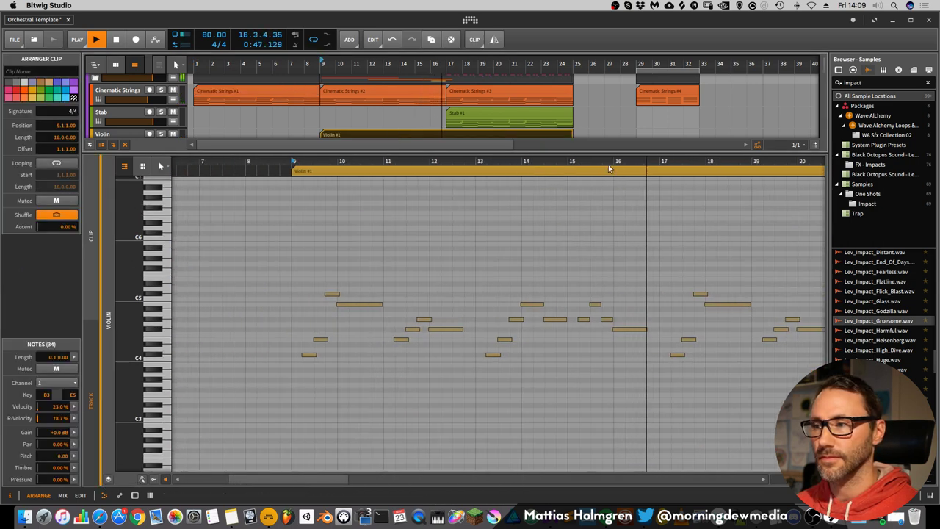
drag(613, 164, 497, 162)
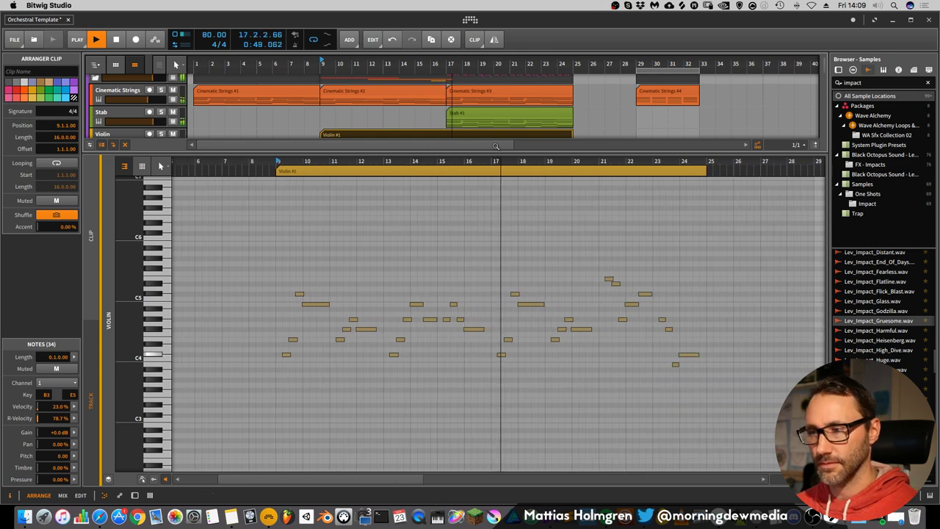
Step: Show the Violin track's devices, follow all arrangement tracks down to the impact effects during playback, and stop after bar 25 begins
key(d)
scroll(526, 209, up, 1)
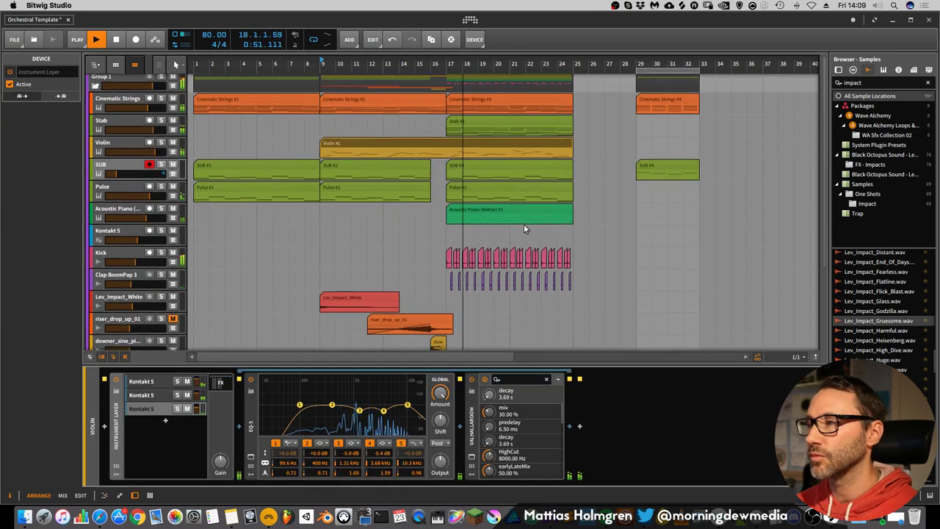
scroll(524, 226, down, 4)
drag(543, 64, 529, 81)
scroll(686, 218, up, 3)
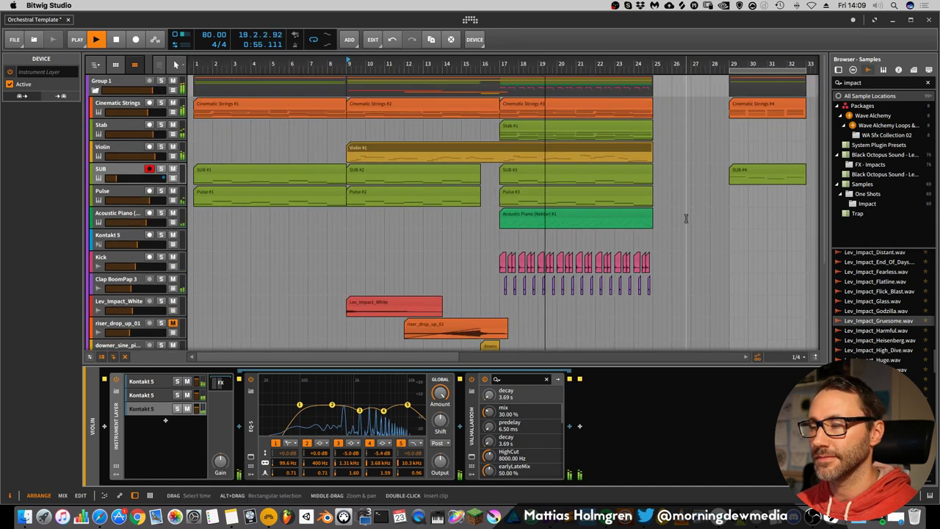
scroll(667, 198, down, 3)
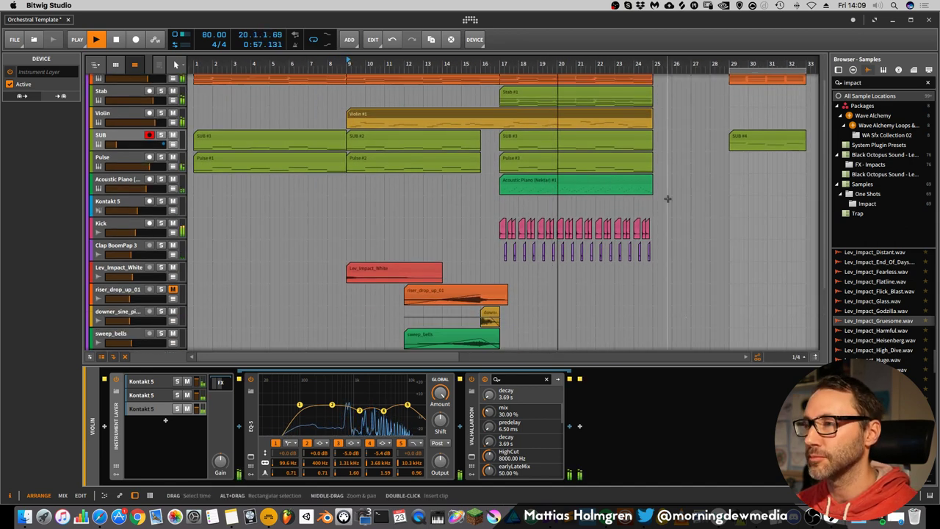
drag(623, 55, 636, 91)
scroll(635, 89, up, 3)
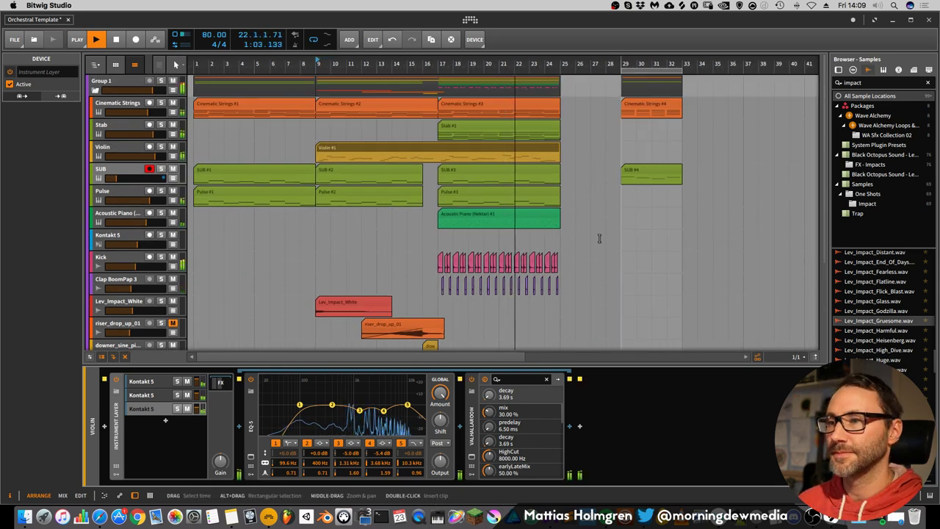
scroll(579, 242, down, 4)
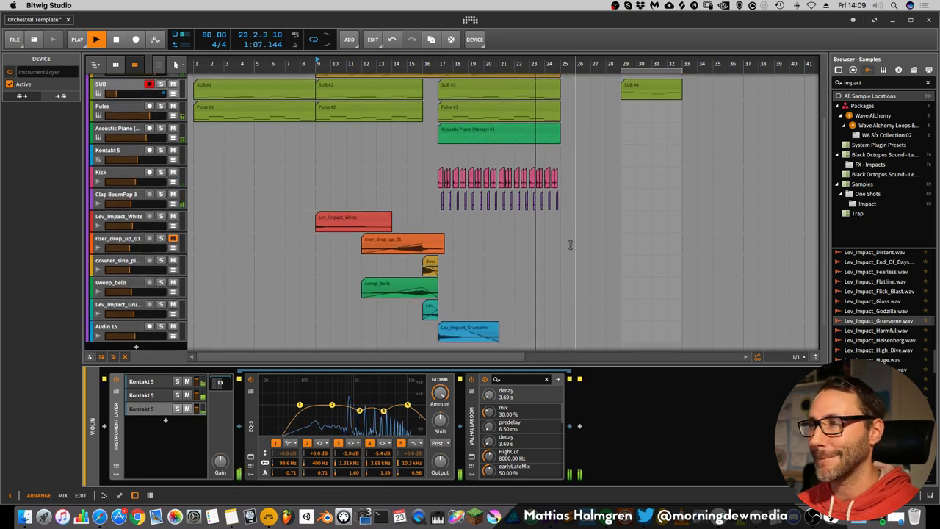
scroll(576, 257, up, 4)
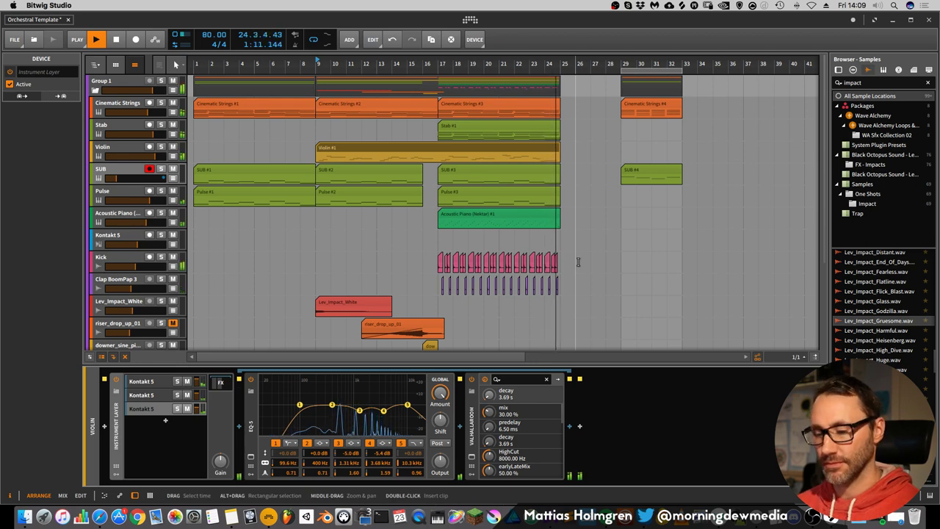
key(space)
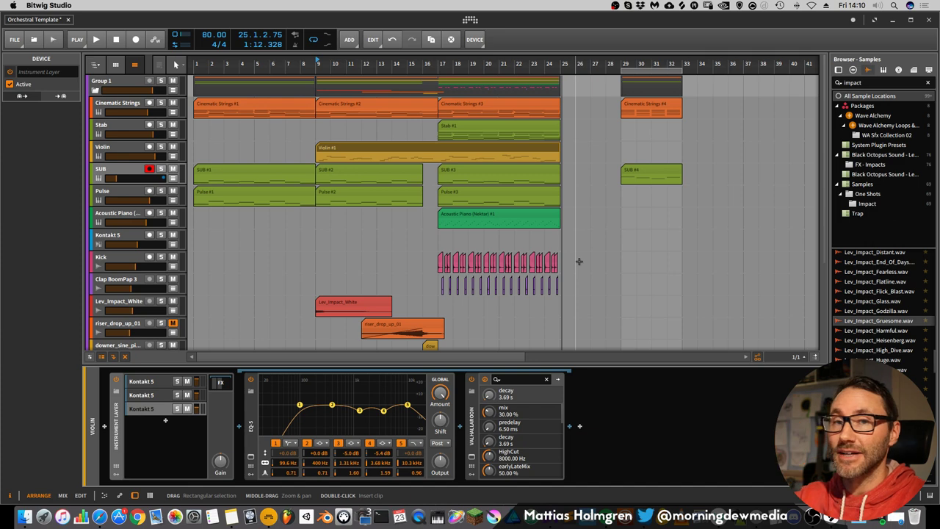
Step: Play the demo arrangement again from bar 1 with bars 1 to 25 filling the timeline
drag(301, 64, 448, 227)
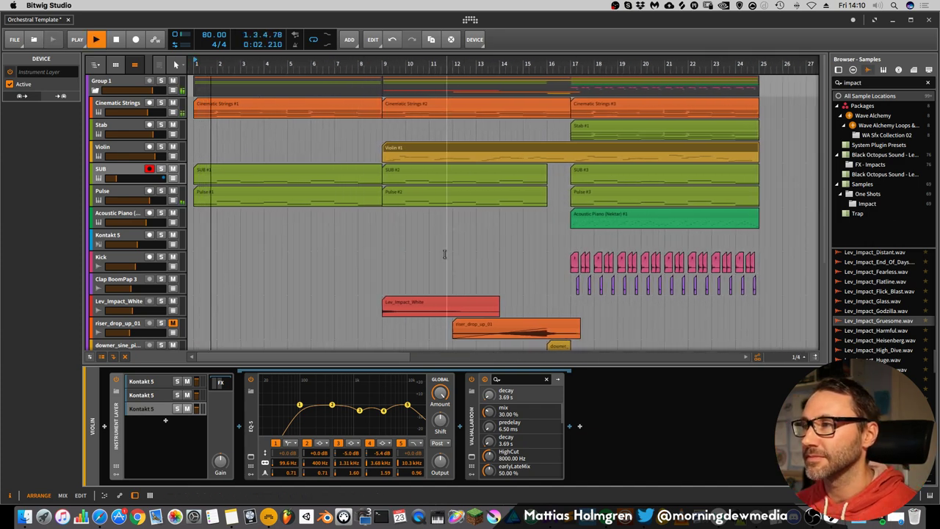